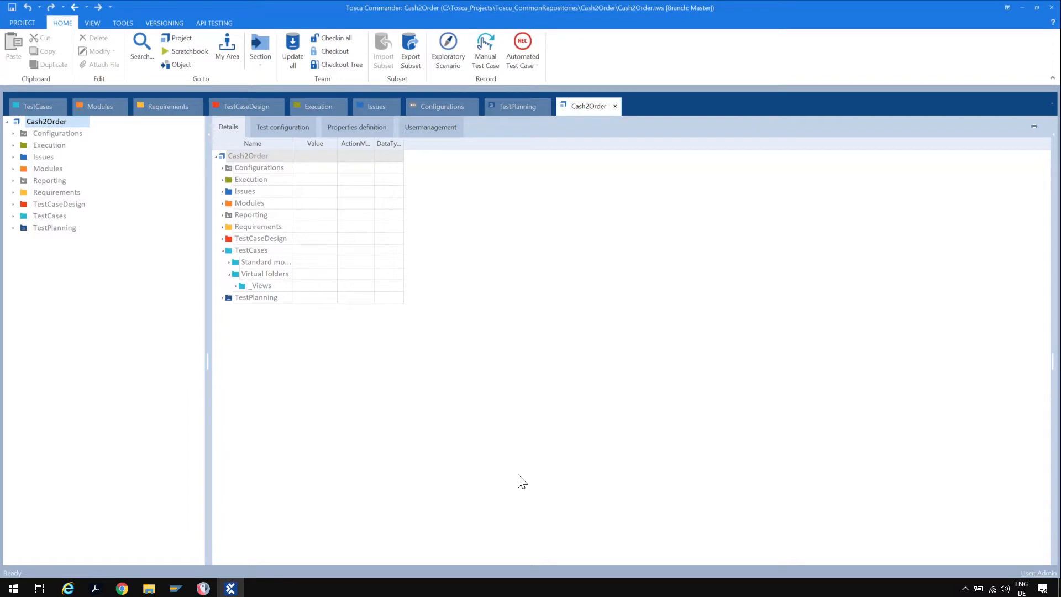
# Check out the Cash2Order project root and import the ARA recording "SAP Cash2Order- 2020_09_22_1525.ara" into it
pyautogui.click(14, 170)
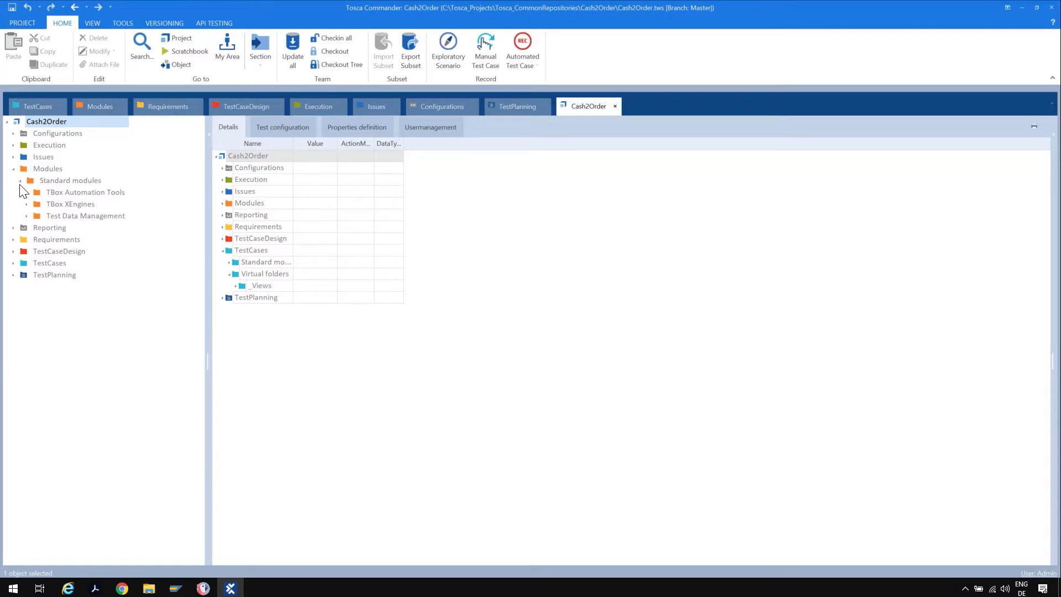
pyautogui.click(21, 180)
pyautogui.click(14, 169)
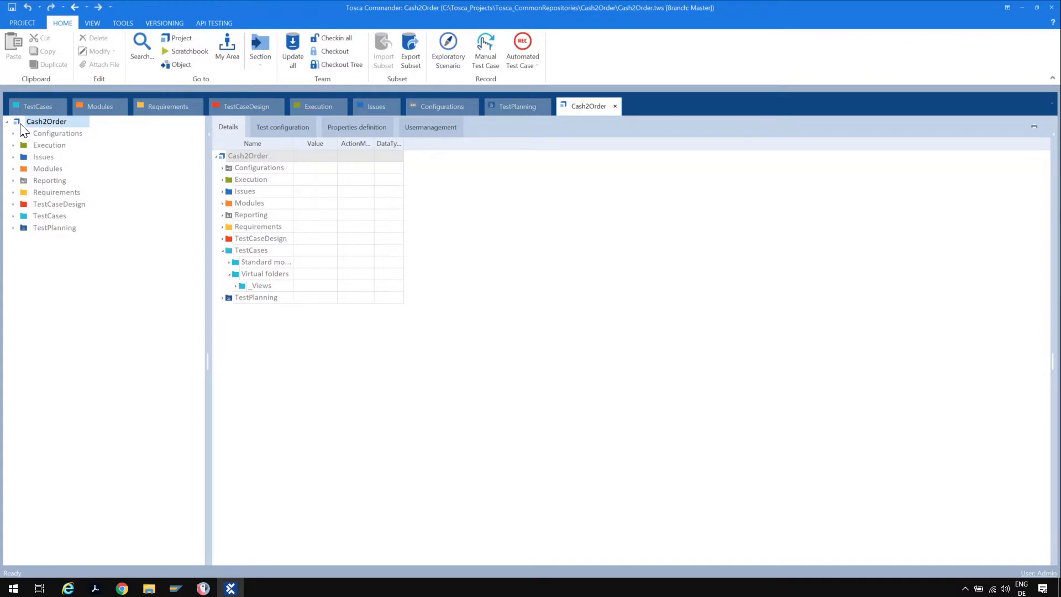
pyautogui.hotkey('ctrl', 'alt', 't')
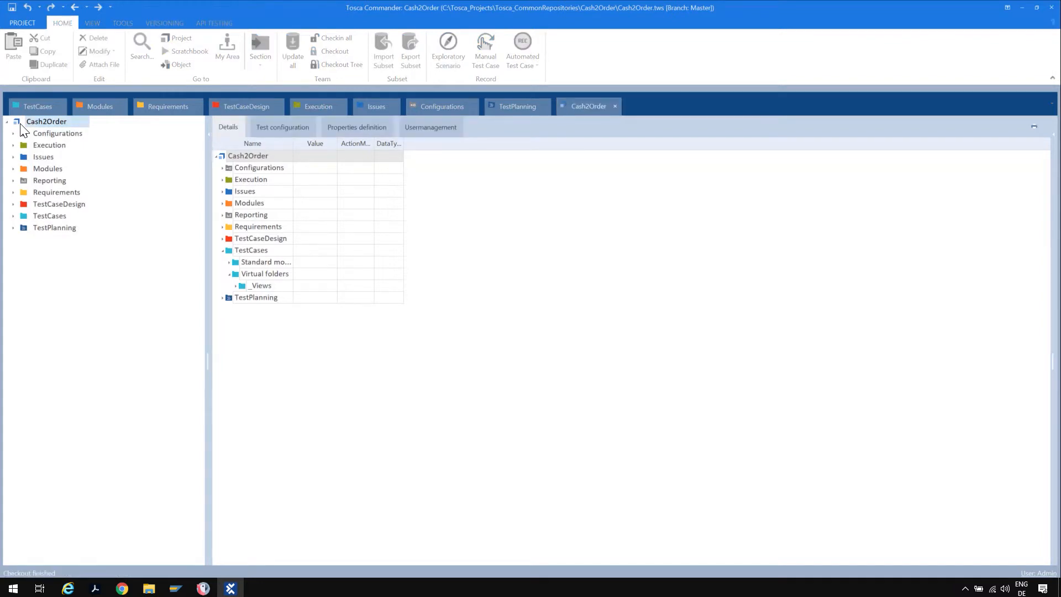
pyautogui.rightClick(22, 129)
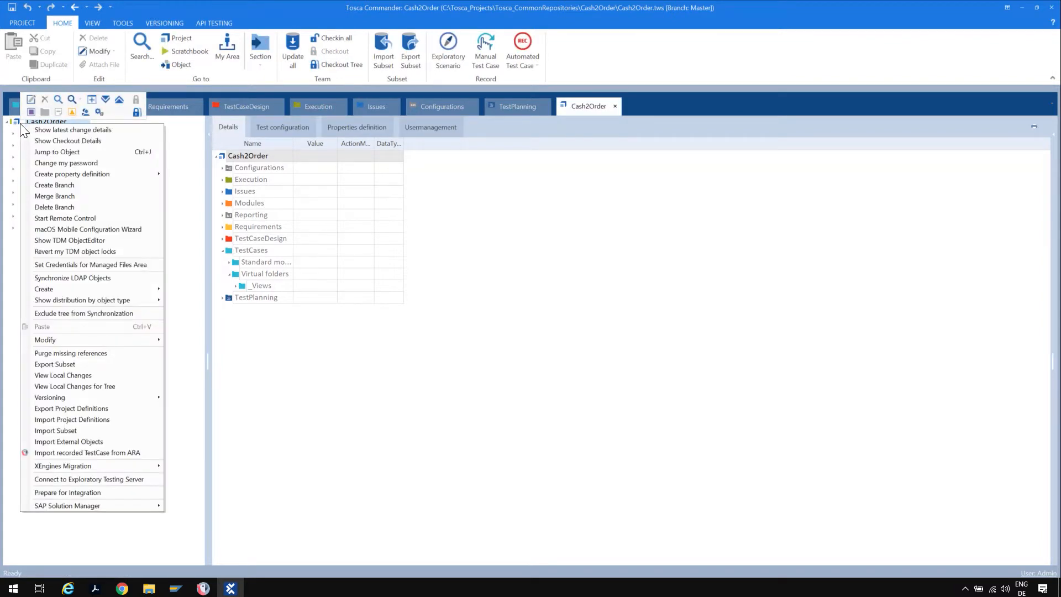
pyautogui.click(151, 451)
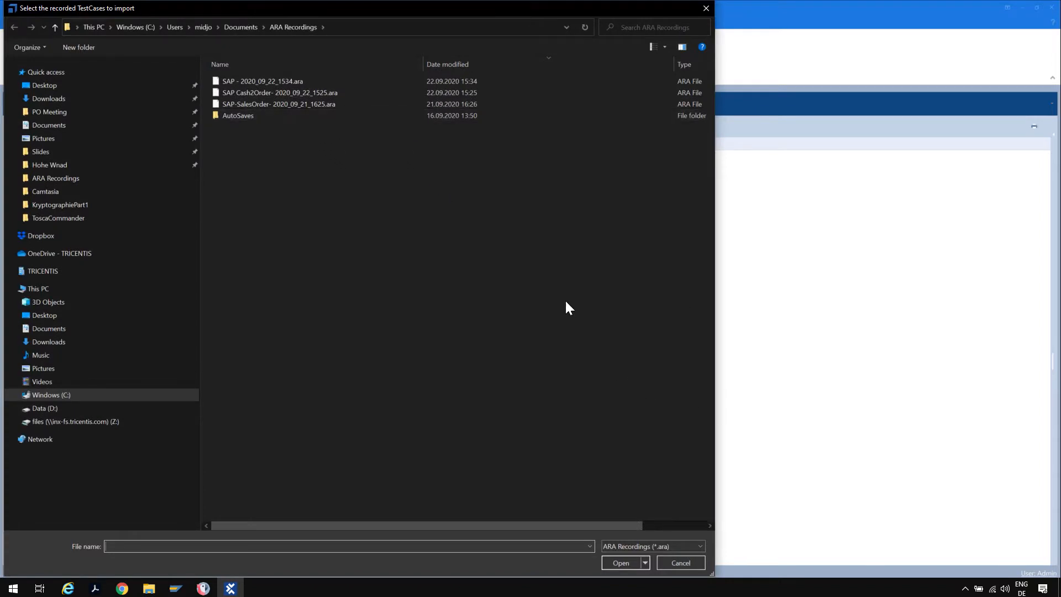
pyautogui.doubleClick(470, 91)
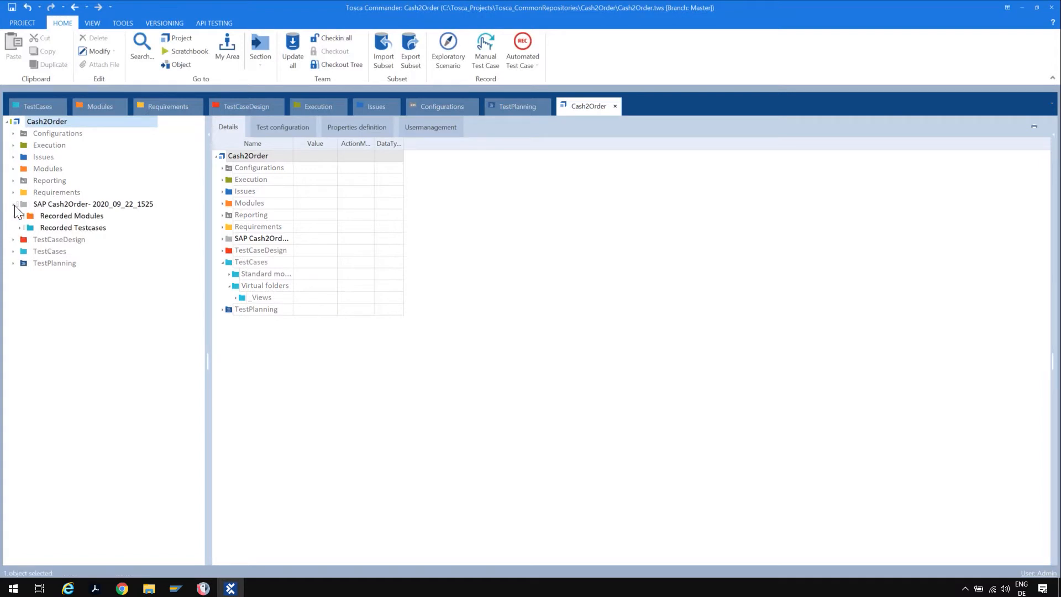
# Examine the recorded modules and the recorded test case inside the imported SAP Cash2Order folder
pyautogui.click(13, 204)
pyautogui.click(19, 226)
pyautogui.click(20, 216)
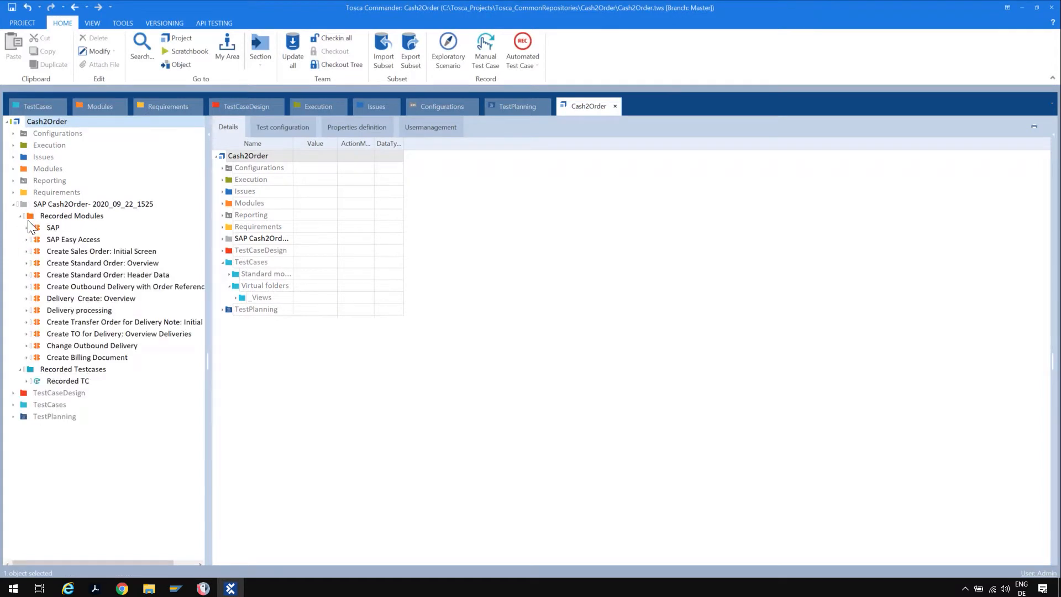
pyautogui.click(20, 215)
pyautogui.click(20, 227)
pyautogui.click(13, 204)
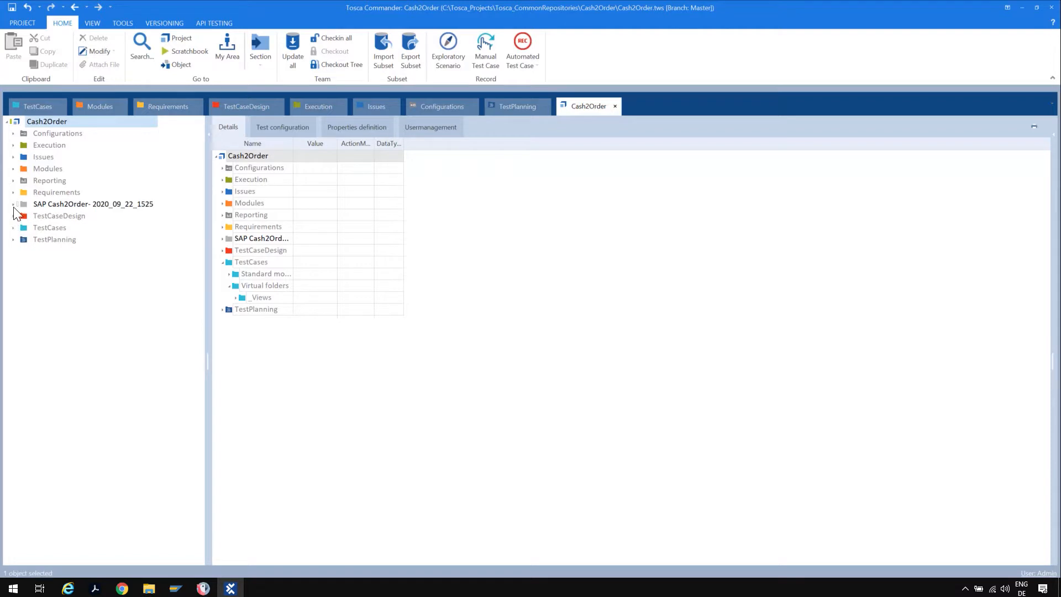
# Check out the TestCases folder and create a test case named "Order2Cash" in it
pyautogui.click(13, 227)
pyautogui.click(34, 228)
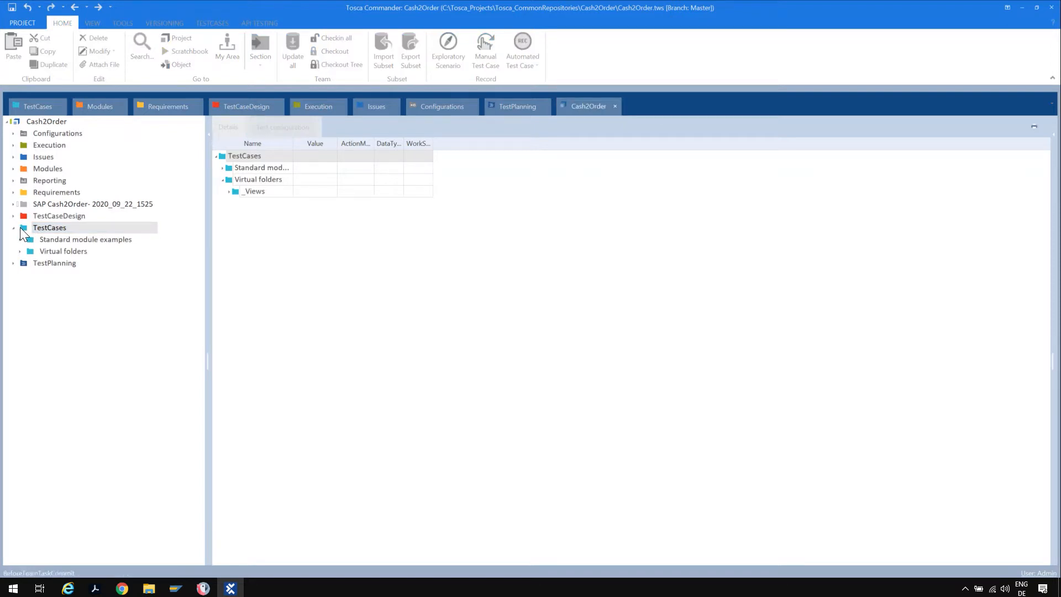
pyautogui.rightClick(43, 228)
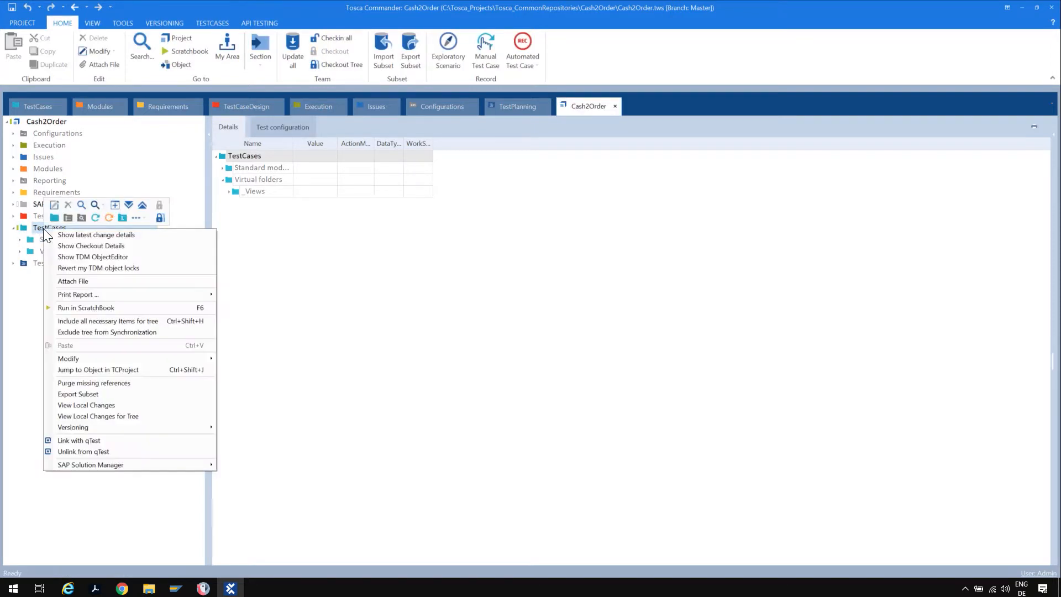
pyautogui.click(89, 218)
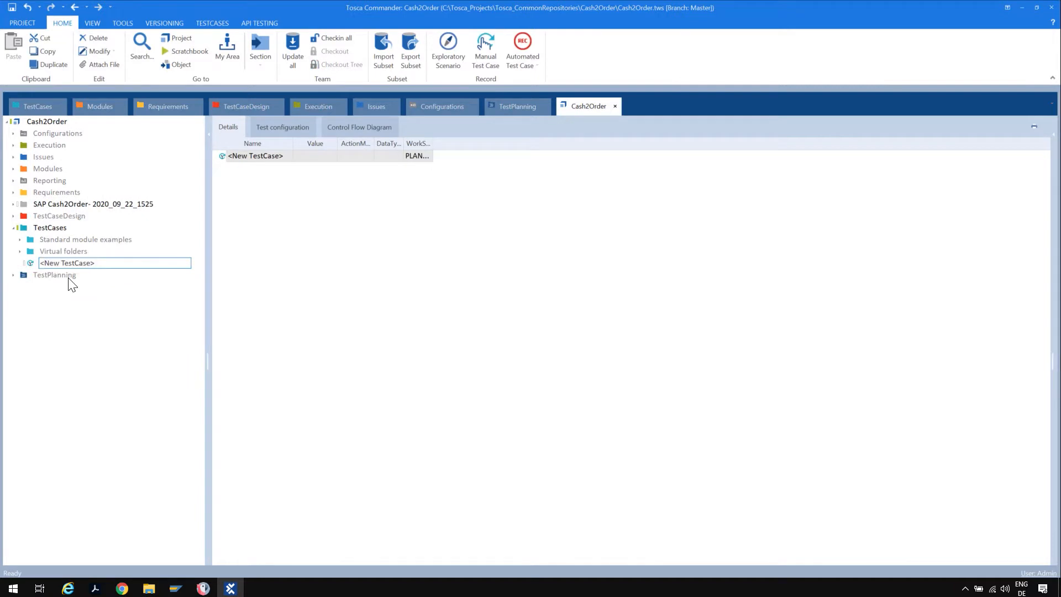
pyautogui.write('Order2Cas')
pyautogui.press('Return')
pyautogui.rightClick(28, 260)
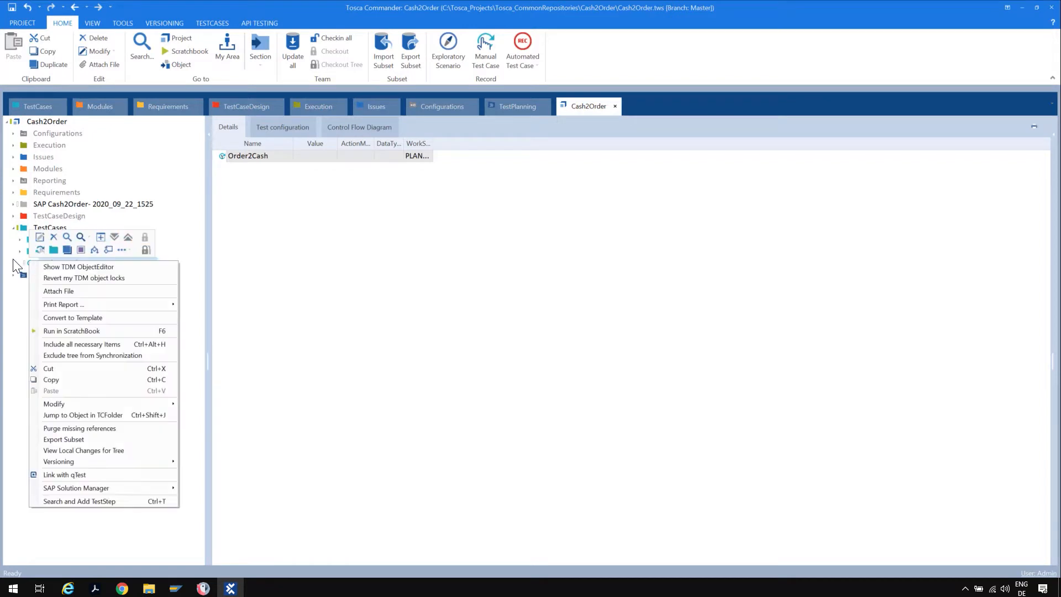
pyautogui.click(12, 258)
pyautogui.click(12, 204)
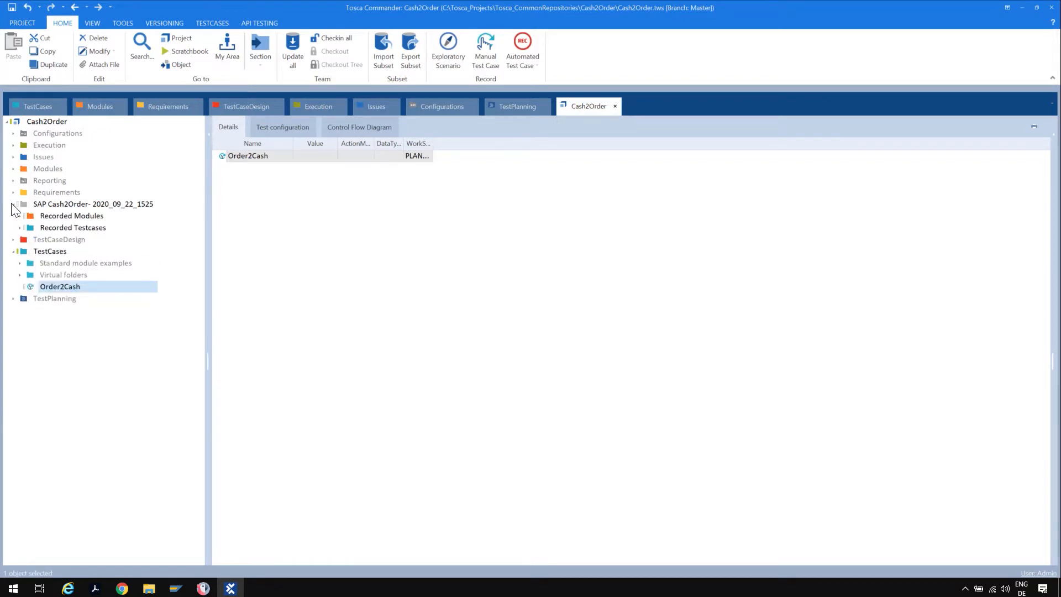
pyautogui.click(20, 228)
pyautogui.click(13, 204)
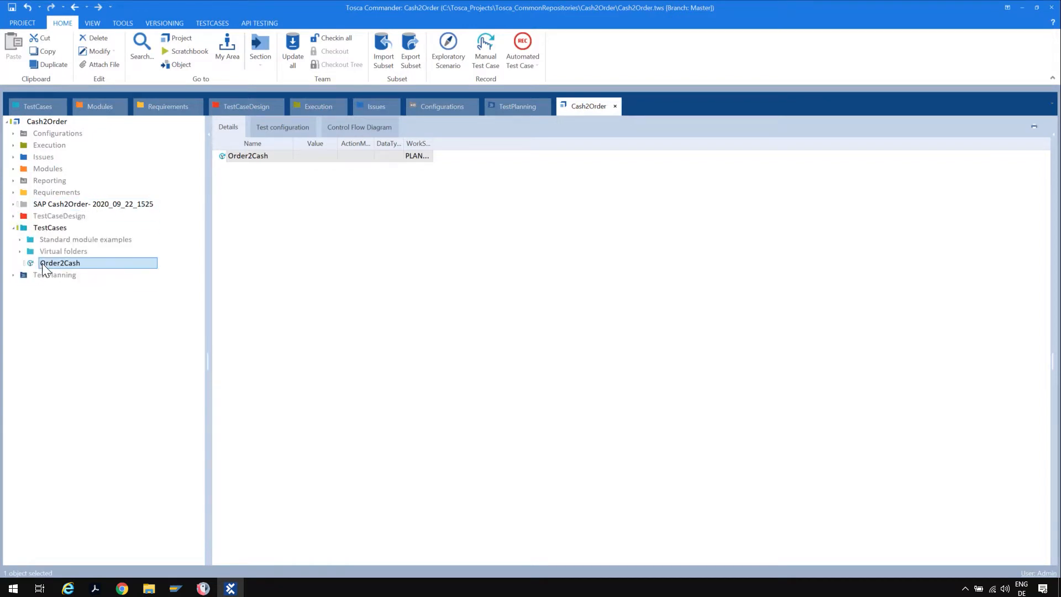
# Create a folder named "Preprocessing" inside the Order2Cash test case
pyautogui.rightClick(42, 263)
pyautogui.click(51, 269)
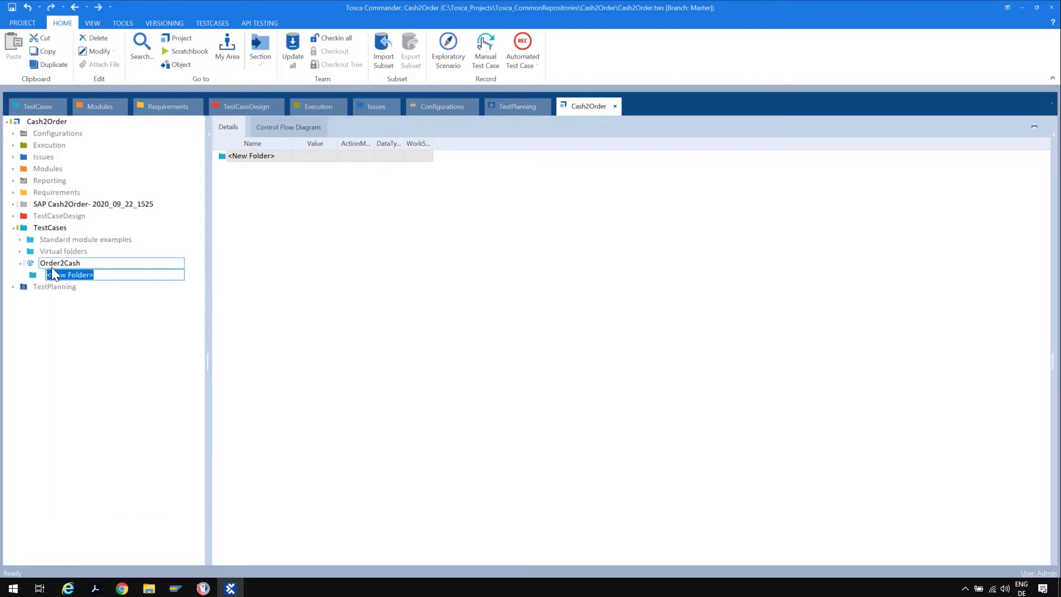
pyautogui.write('Pro')
pyautogui.write('processing')
pyautogui.press('Return')
# Add two more folders named "Test" and "CleanUp" to the Order2Cash test case
pyautogui.rightClick(61, 264)
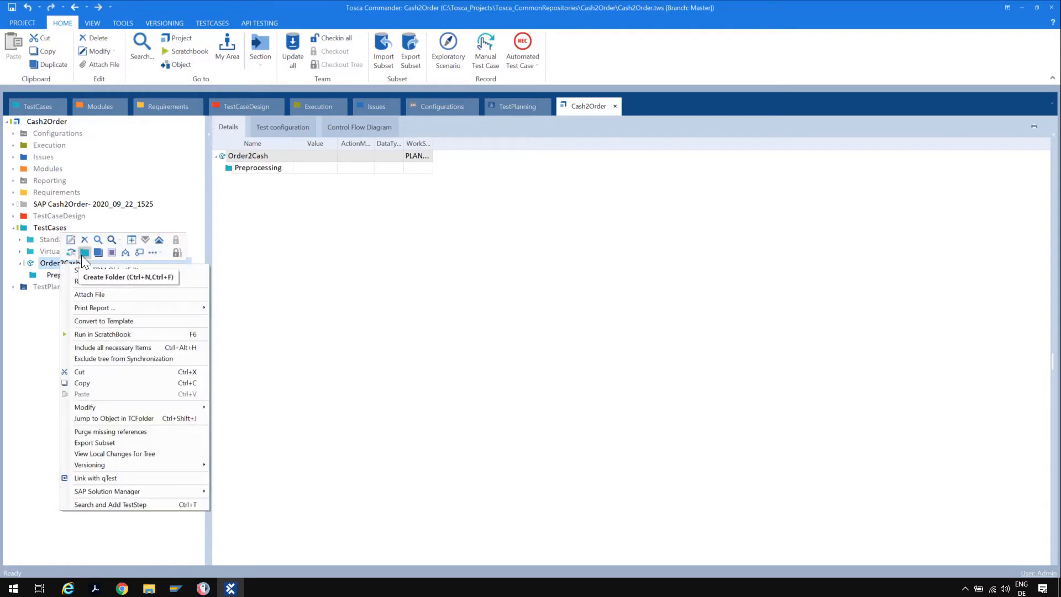
pyautogui.click(82, 255)
pyautogui.write('Test')
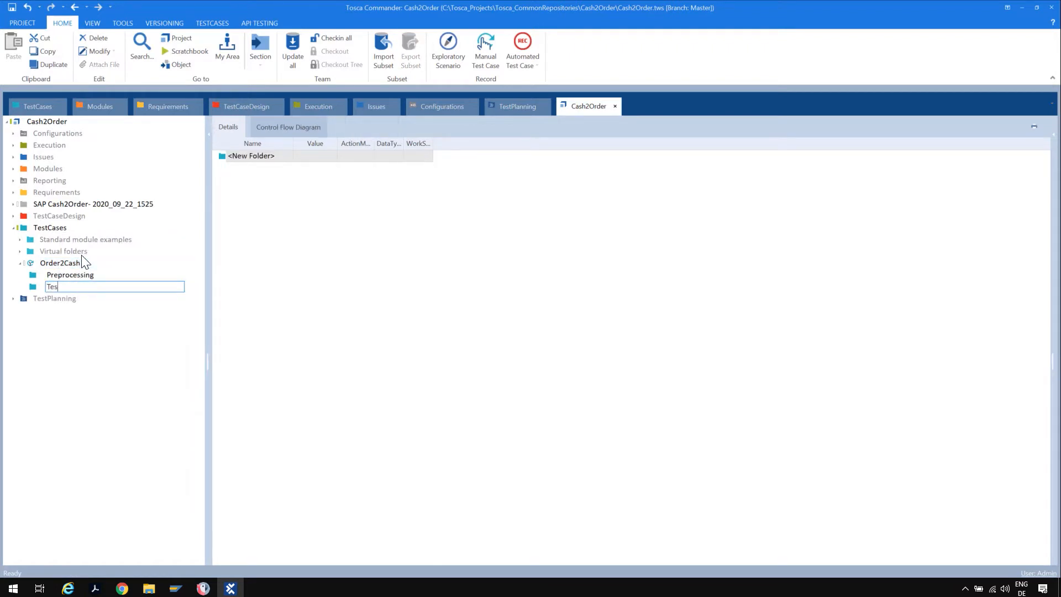
pyautogui.press('Return')
pyautogui.rightClick(78, 260)
pyautogui.click(98, 250)
pyautogui.write('Clean')
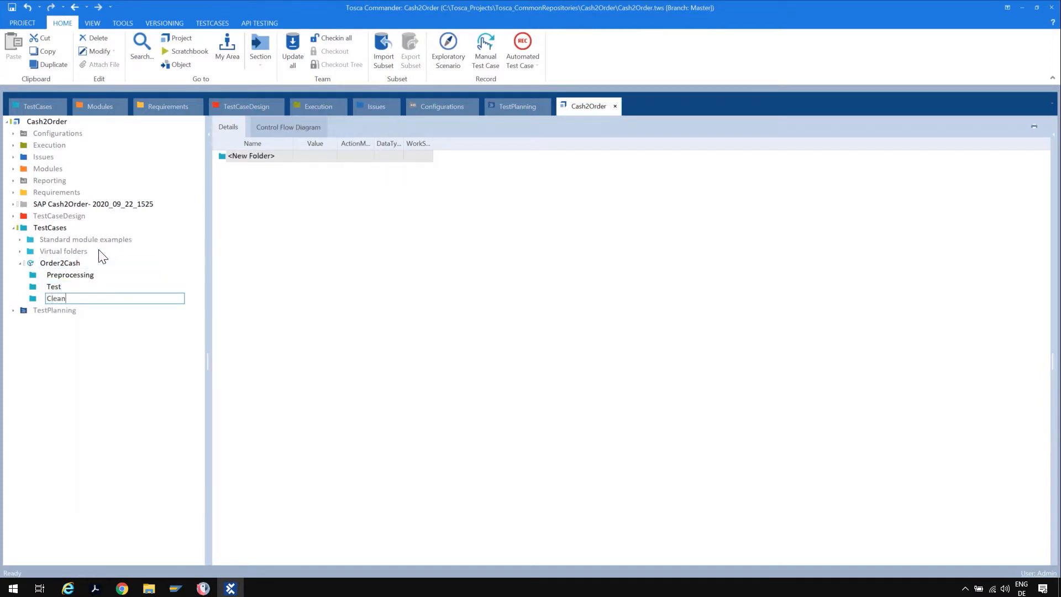
pyautogui.write('Up')
pyautogui.press('Return')
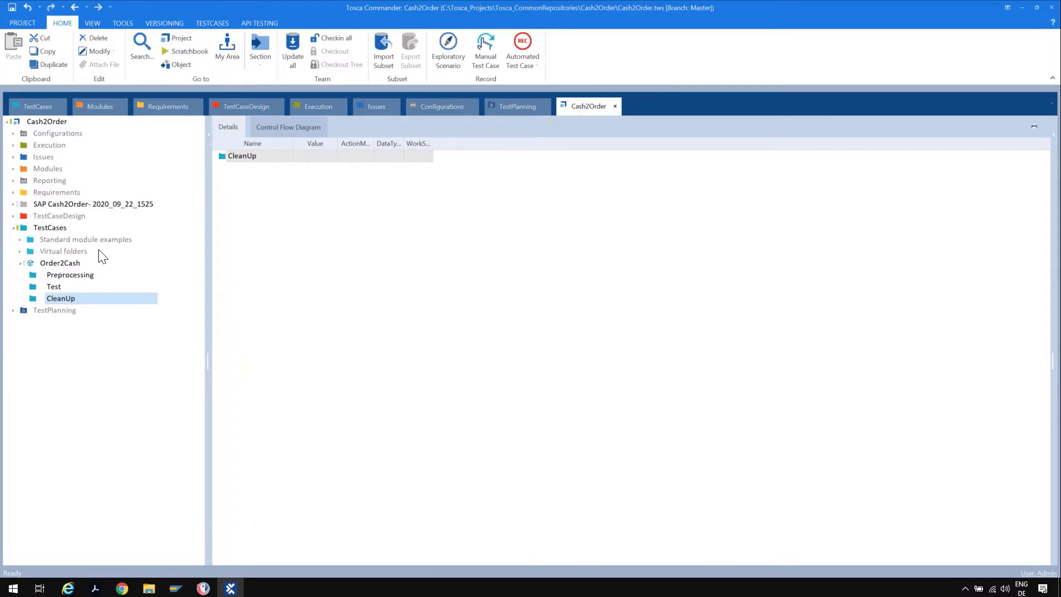
# Search for the SAP Logon module and add it as a test step to the Preprocessing folder
pyautogui.click(67, 279)
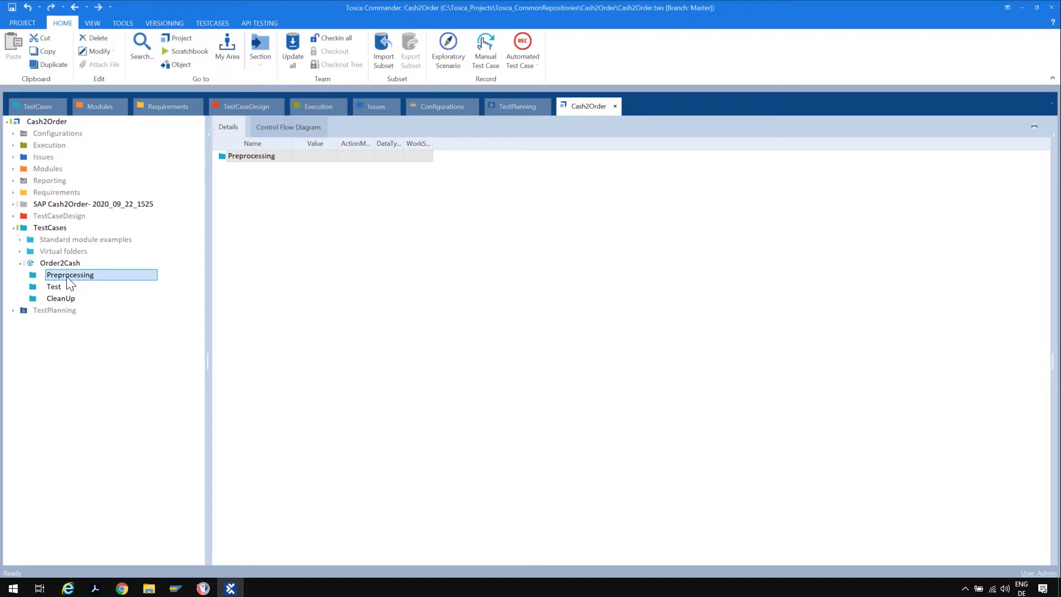
pyautogui.hotkey('ctrl', 't')
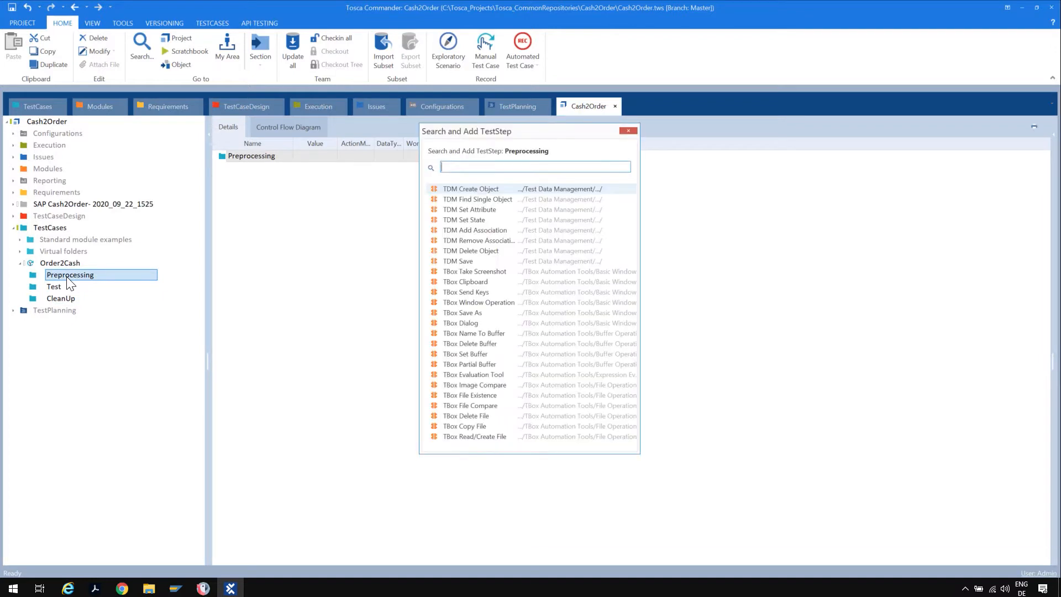
pyautogui.write('SAP Lo')
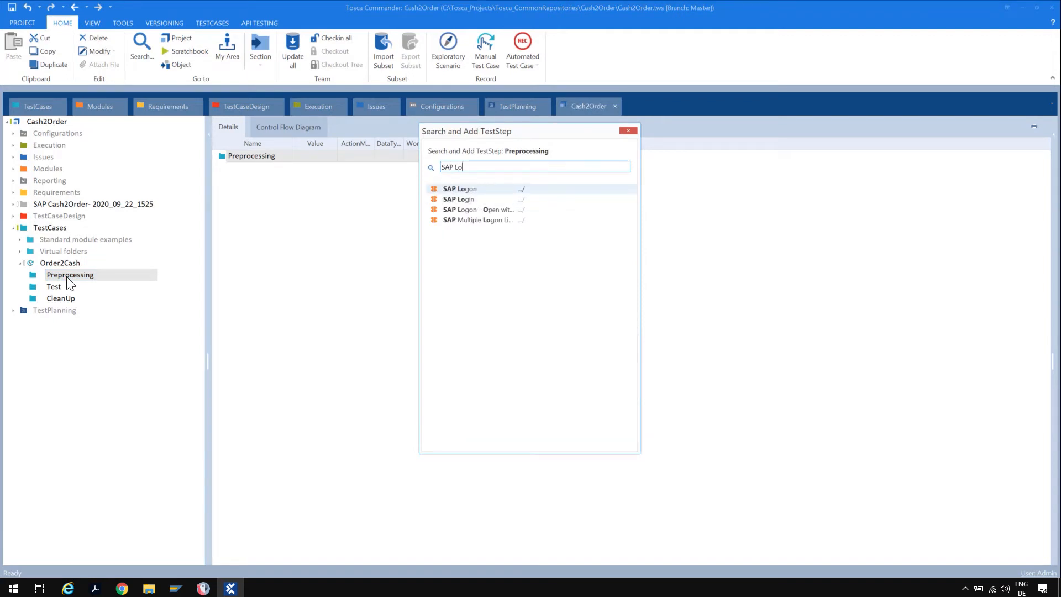
pyautogui.press('Return')
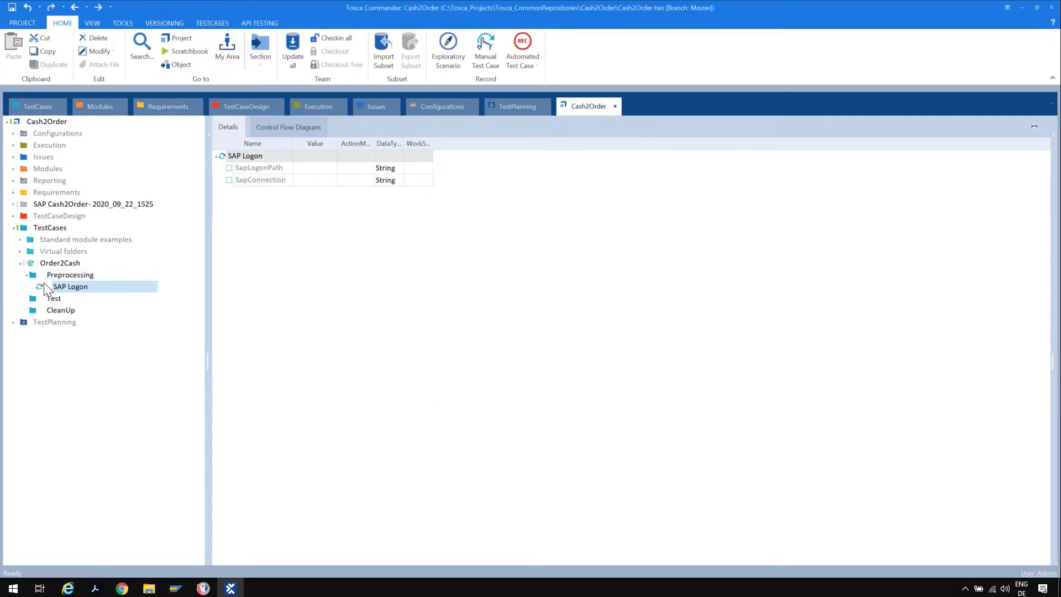
# Set the SAP Logon step's SapLogonPath to "C:\Program Files (x86)\SAP\FrontEnd\SAPgui\saplogon.exe" and widen the value column to fit it
pyautogui.moveTo(372, 143)
pyautogui.mouseDown()
pyautogui.moveTo(414, 145)
pyautogui.moveTo(379, 148)
pyautogui.mouseUp()
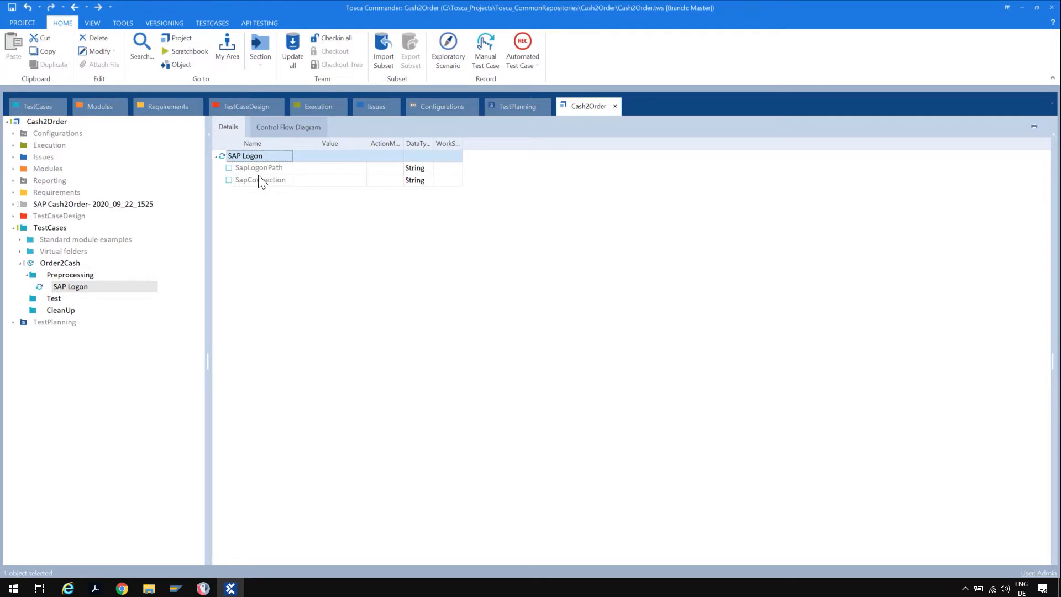
pyautogui.click(330, 170)
pyautogui.click(330, 171)
pyautogui.hotkey('ctrl', 'v')
pyautogui.moveTo(365, 148); pyautogui.dragTo(512, 147)
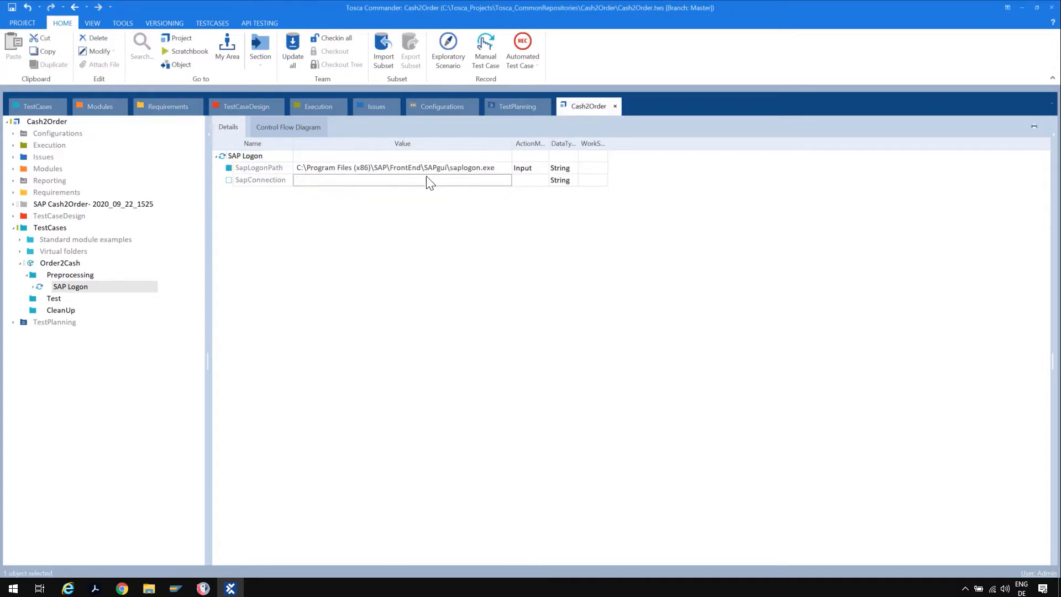
# Set the SAP Logon step's SapConnection value to "IDES intern"
pyautogui.click(311, 183)
pyautogui.click(312, 181)
pyautogui.write('IDES intern')
pyautogui.click(604, 464)
# Open the SAP Logon application, check the IDES intern entry in its connection list, and close it again
pyautogui.press('super')
pyautogui.write('sap')
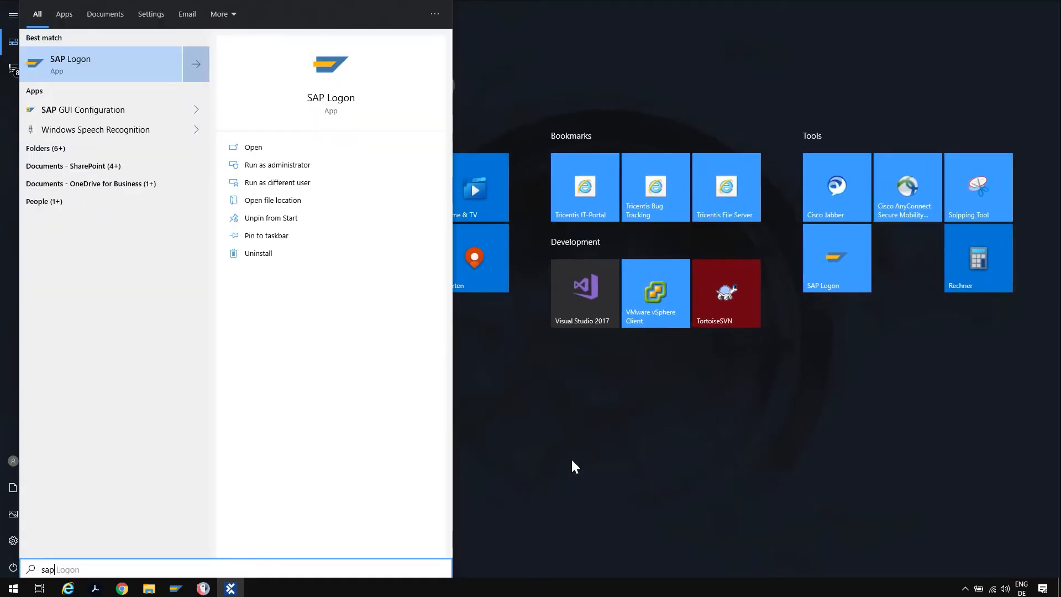
pyautogui.press('Escape')
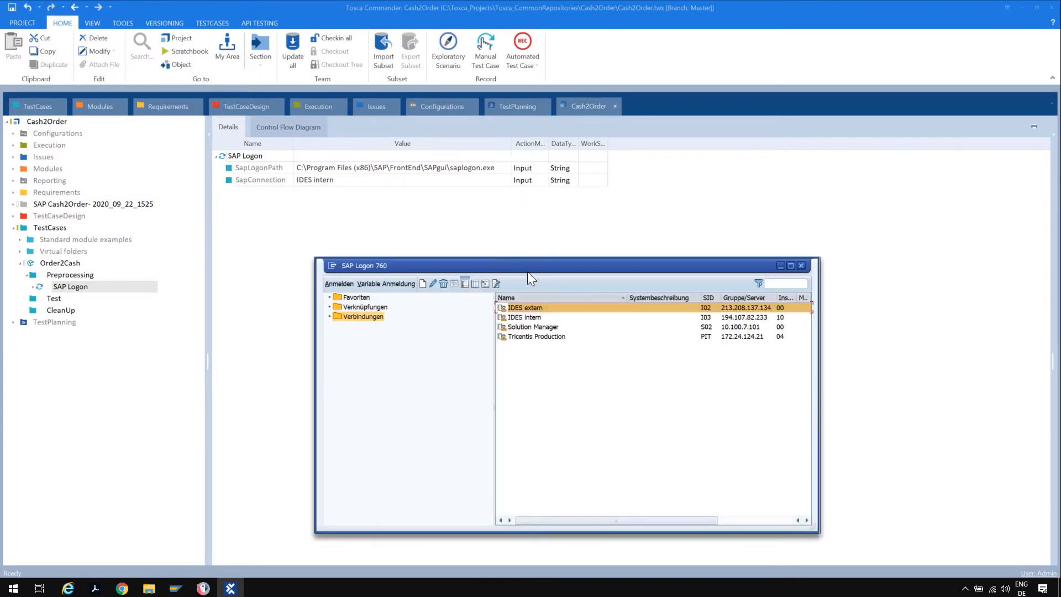
pyautogui.moveTo(527, 271); pyautogui.dragTo(384, 214)
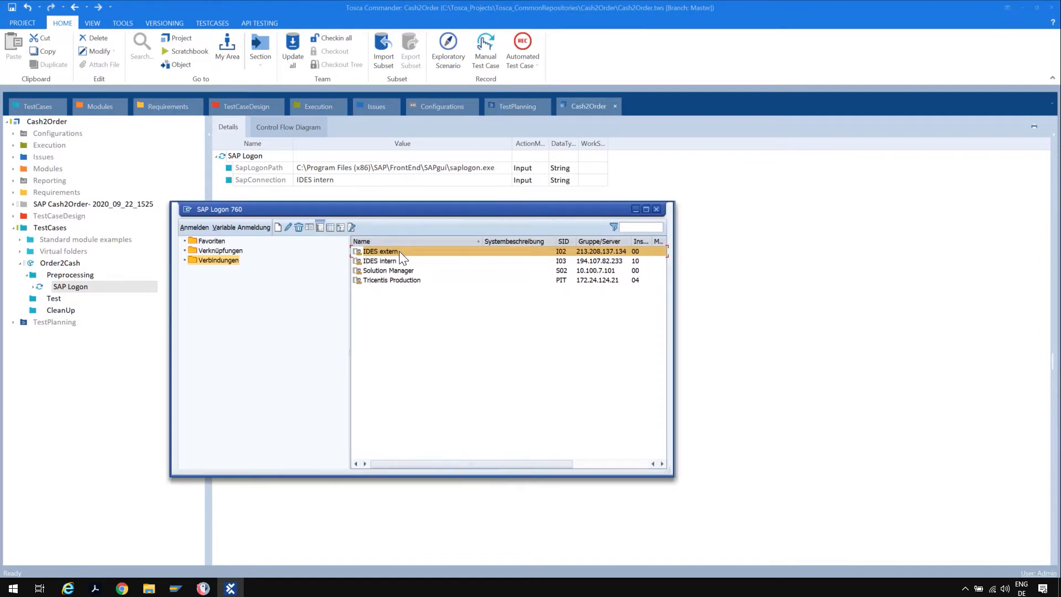
pyautogui.click(382, 262)
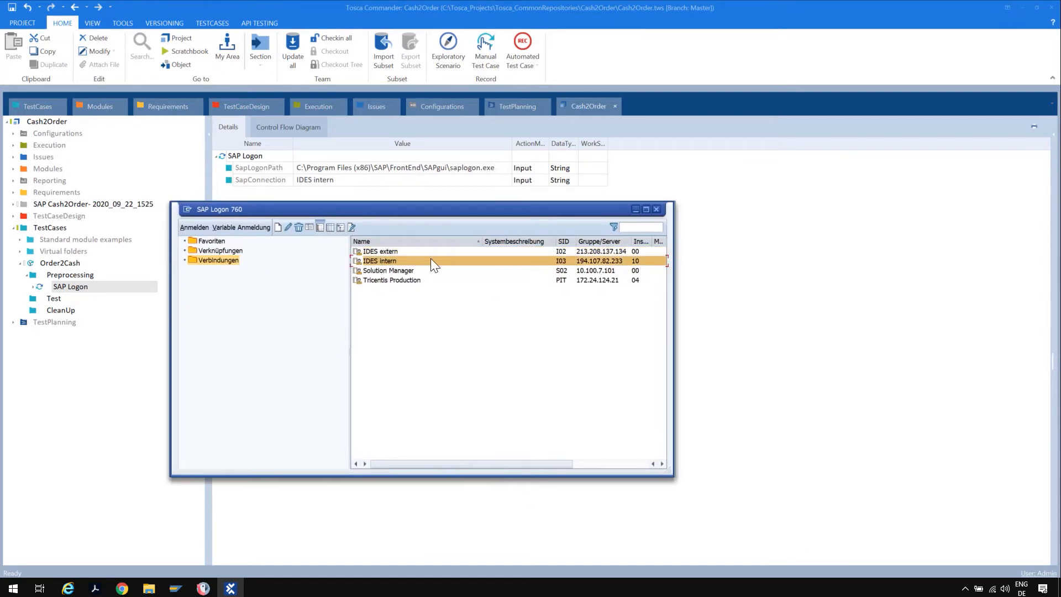
pyautogui.click(656, 210)
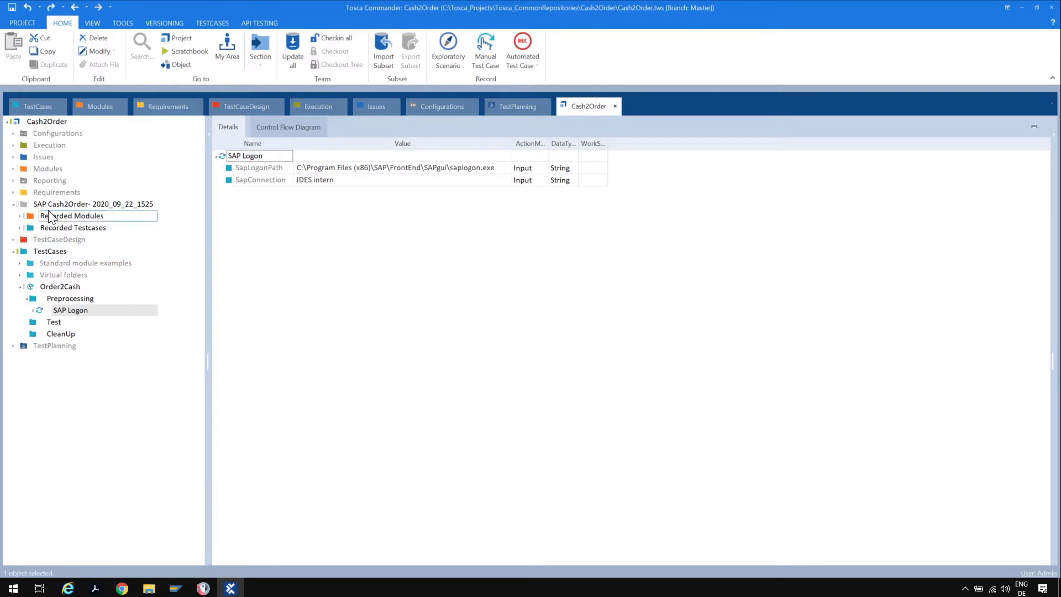
# Copy the recorded test case "Recorded TC" into Order2Cash, place it directly after the Preprocessing folder, and expand it
pyautogui.click(21, 227)
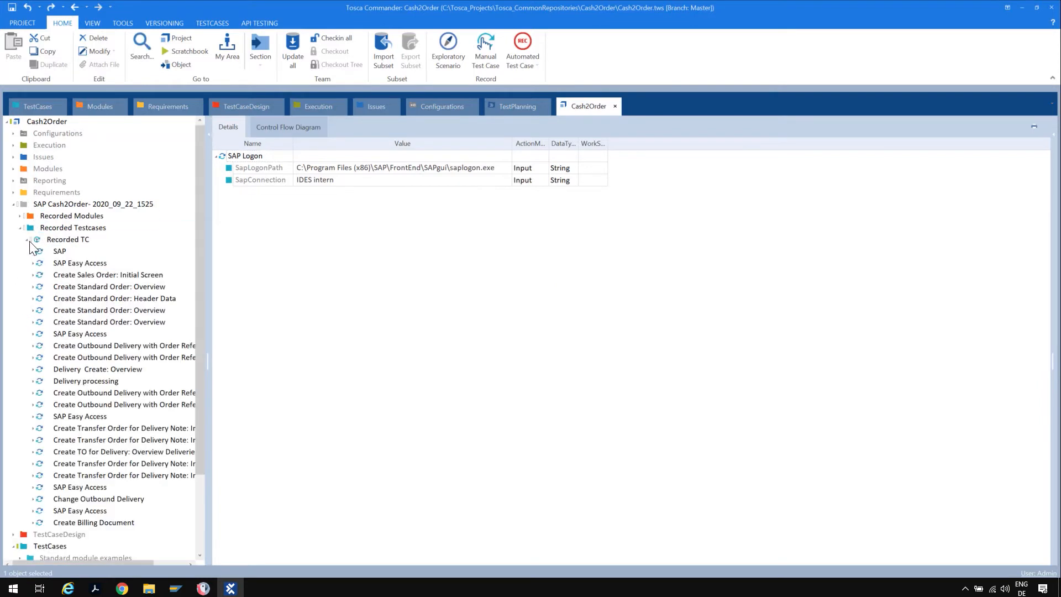
pyautogui.click(27, 240)
pyautogui.moveTo(35, 239); pyautogui.dragTo(53, 299)
pyautogui.moveTo(31, 355); pyautogui.dragTo(40, 336)
pyautogui.click(26, 334)
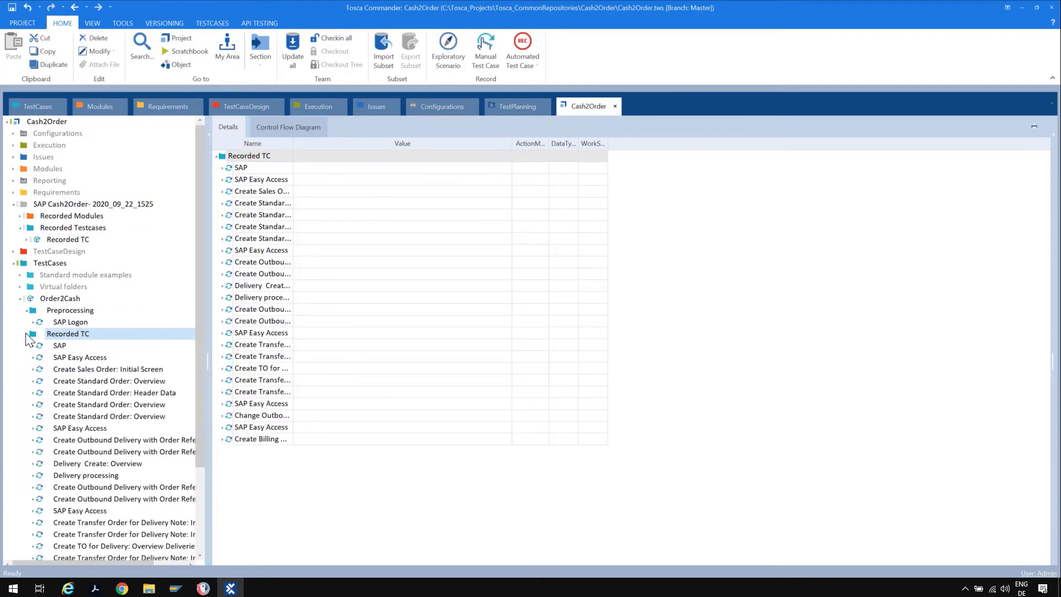
# Move the recorded SAP step into the Preprocessing folder after SAP Logon and rename it "SAP Login"
pyautogui.moveTo(41, 354); pyautogui.dragTo(66, 311)
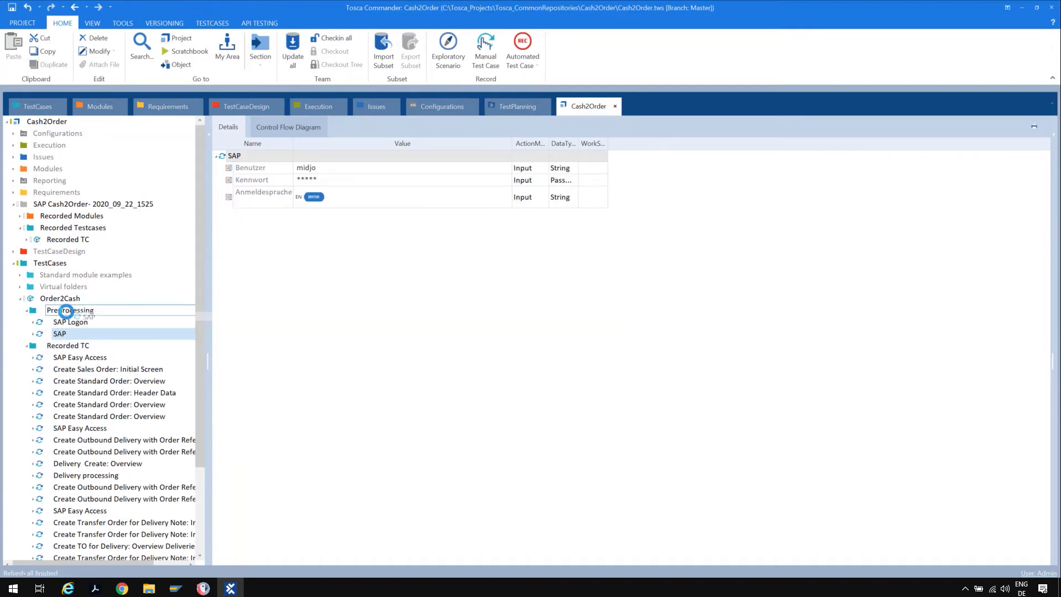
pyautogui.click(71, 322)
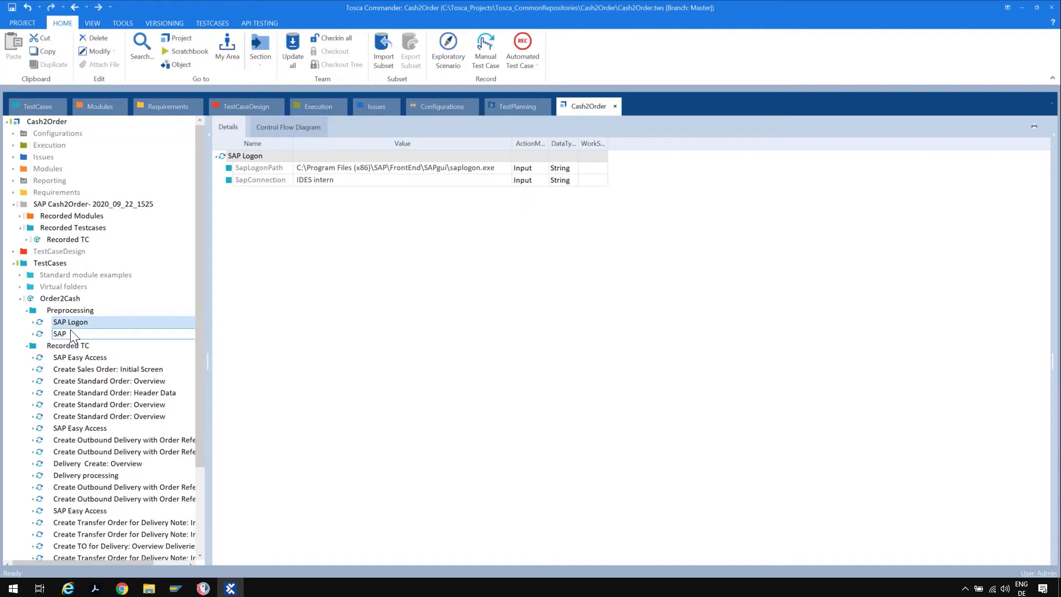
pyautogui.click(71, 330)
pyautogui.click(74, 332)
pyautogui.click(74, 333)
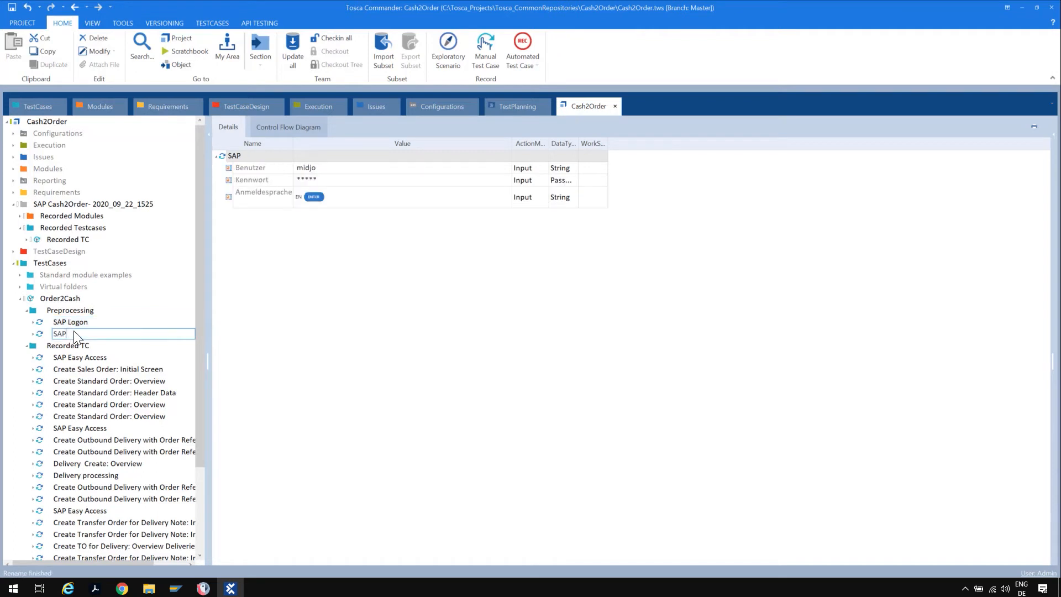
pyautogui.write('Login')
pyautogui.press('Return')
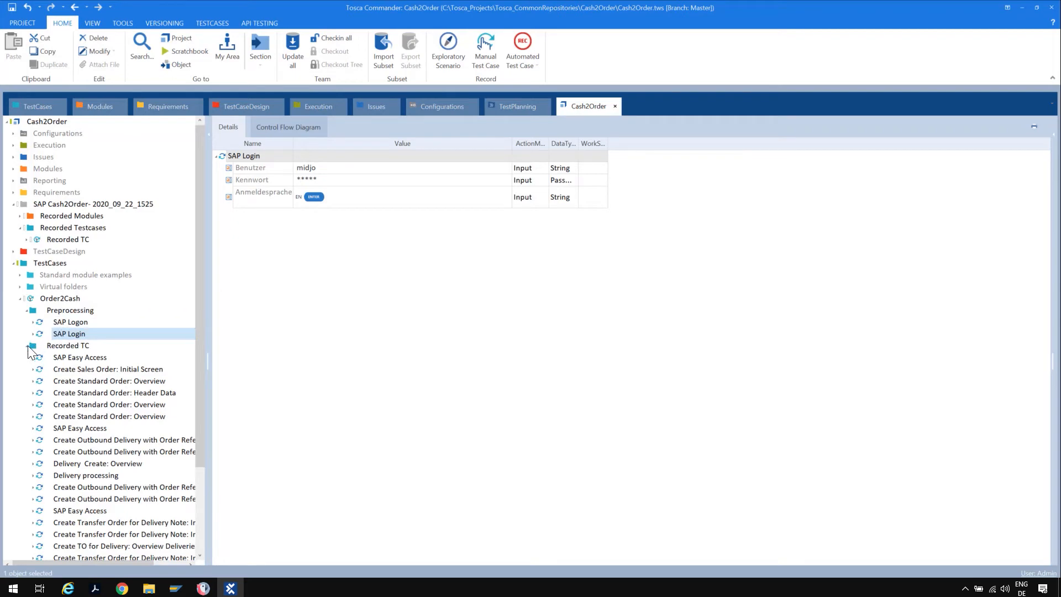
# Move all remaining steps of the Recorded TC folder, from SAP Easy Access through Create Billing Document, into the Test folder
pyautogui.click(27, 346)
pyautogui.click(60, 324)
pyautogui.click(64, 333)
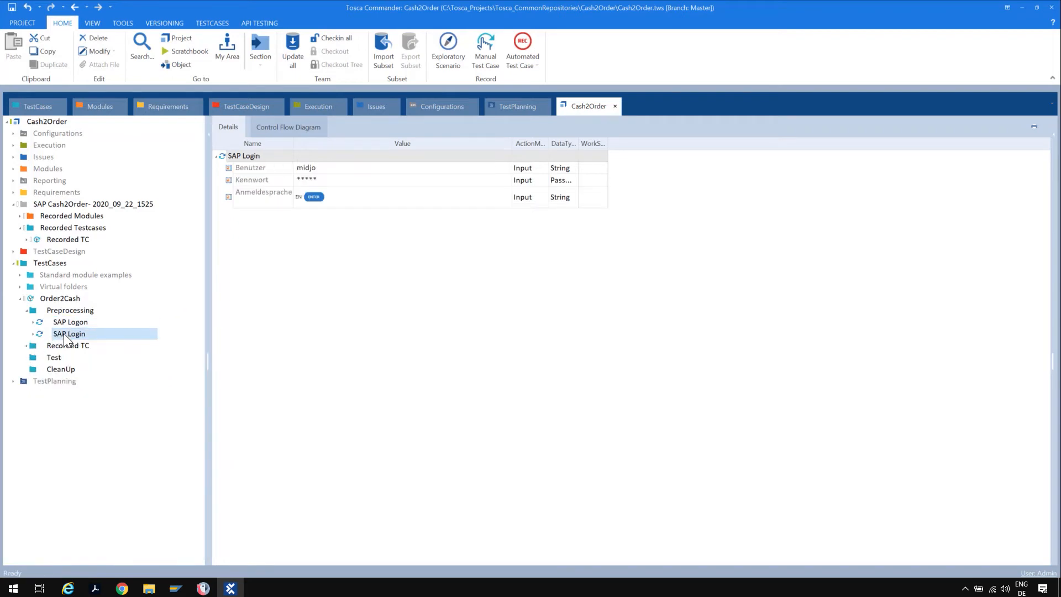
pyautogui.click(41, 358)
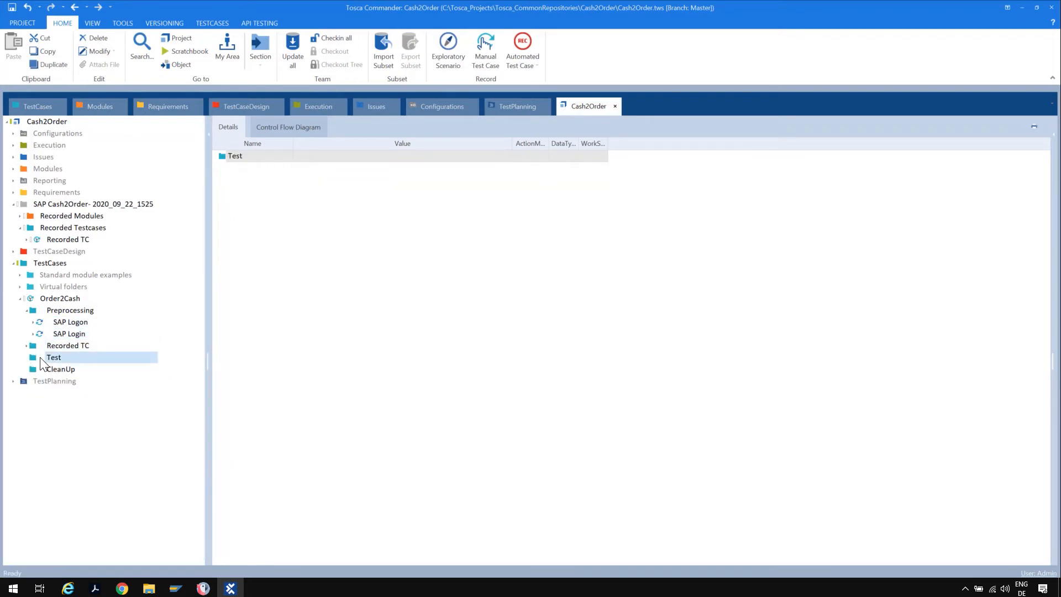
pyautogui.click(26, 346)
pyautogui.scroll(-3, 82, 332)
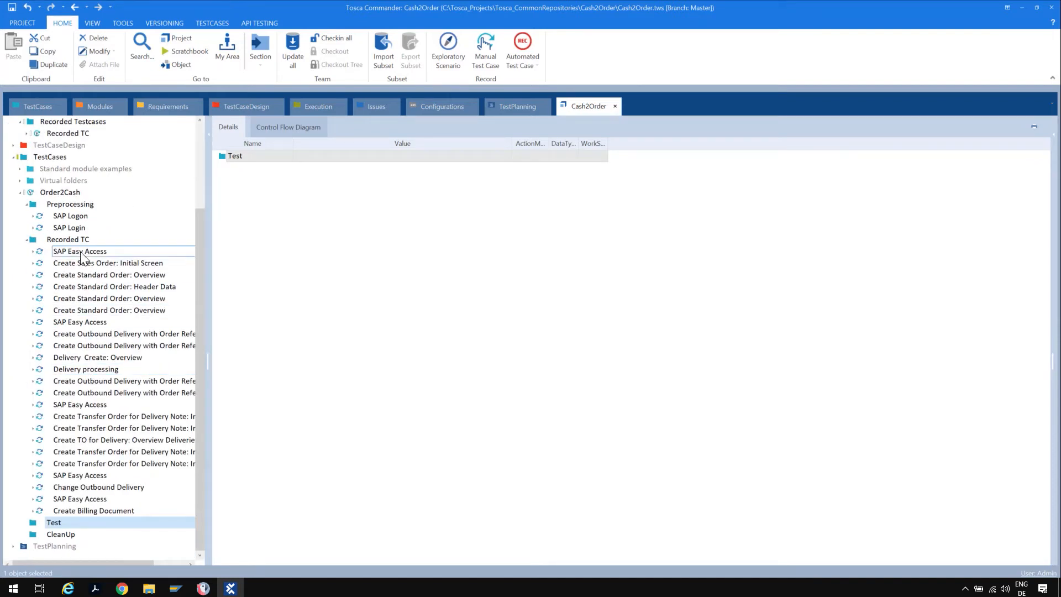
pyautogui.click(80, 251)
pyautogui.keyDown('shift'); pyautogui.click(65, 510); pyautogui.keyUp('shift')
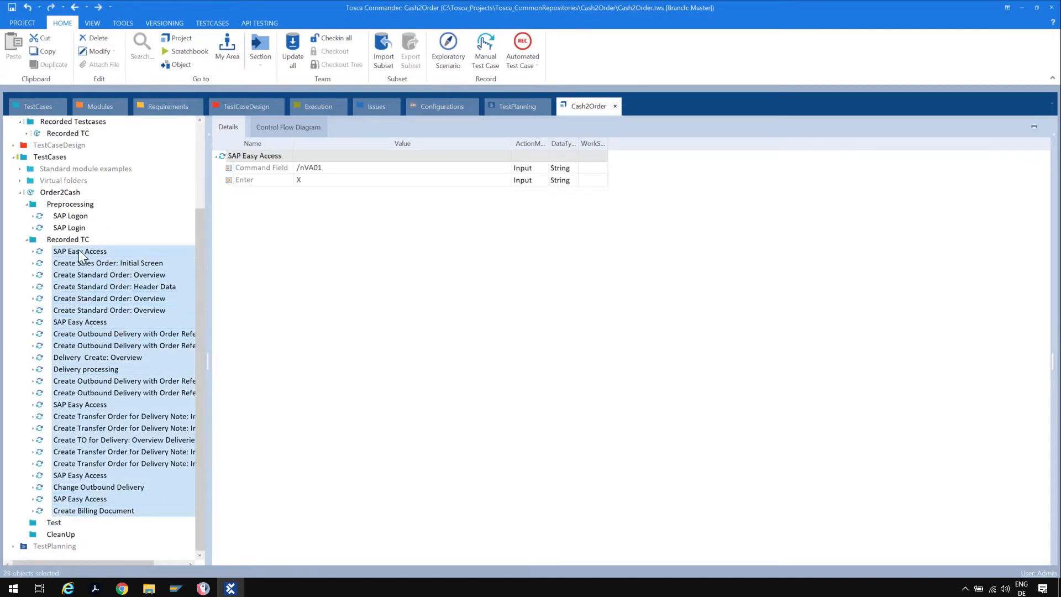
pyautogui.moveTo(58, 247); pyautogui.dragTo(53, 523)
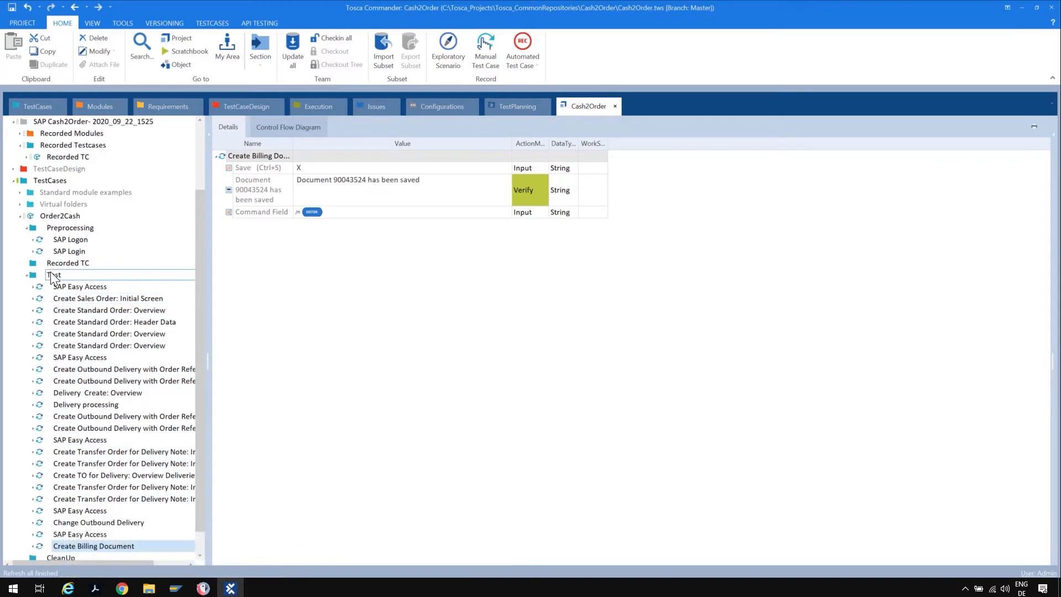
# Collapse the Test folder and delete the emptied Recorded TC folder from Order2Cash
pyautogui.click(27, 273)
pyautogui.click(70, 347)
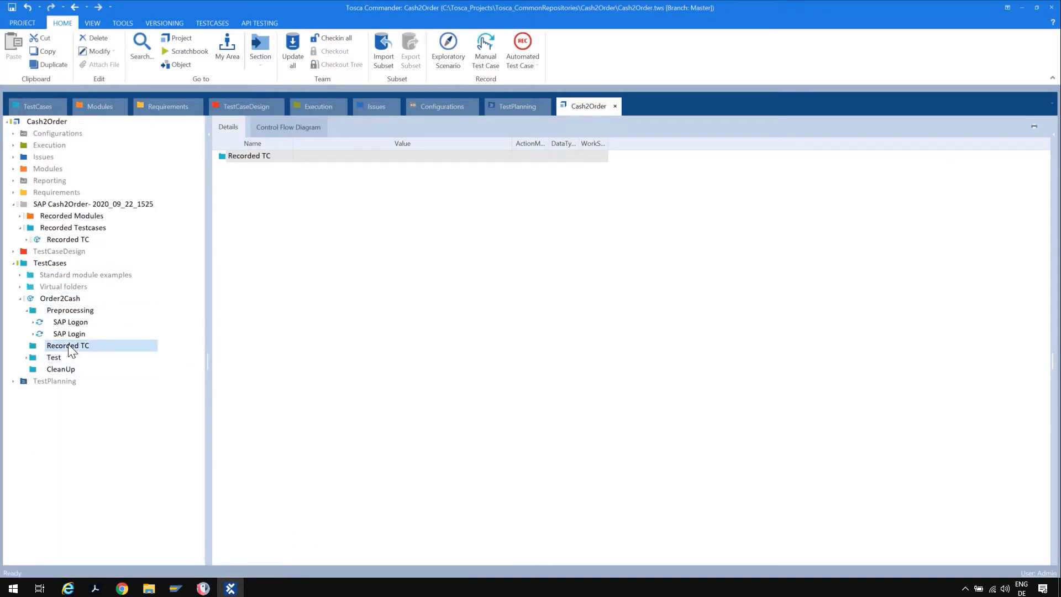
pyautogui.press('Delete')
# Review the steps in Order2Cash's Preprocessing and Test folders and collapse both folders
pyautogui.click(27, 345)
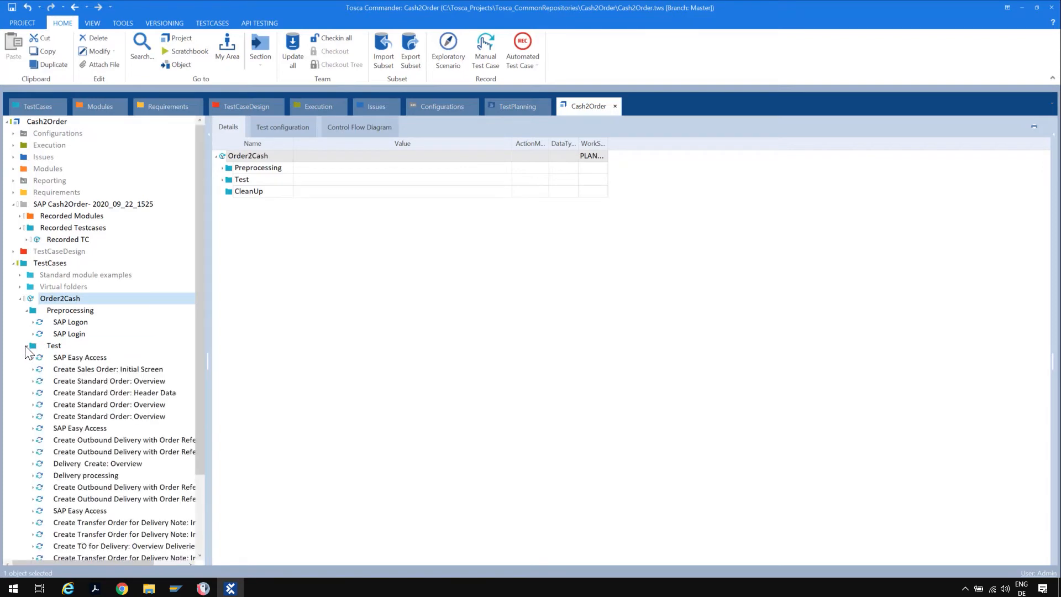
pyautogui.scroll(-3, 194, 419)
pyautogui.scroll(3, 71, 309)
pyautogui.click(71, 311)
pyautogui.click(55, 345)
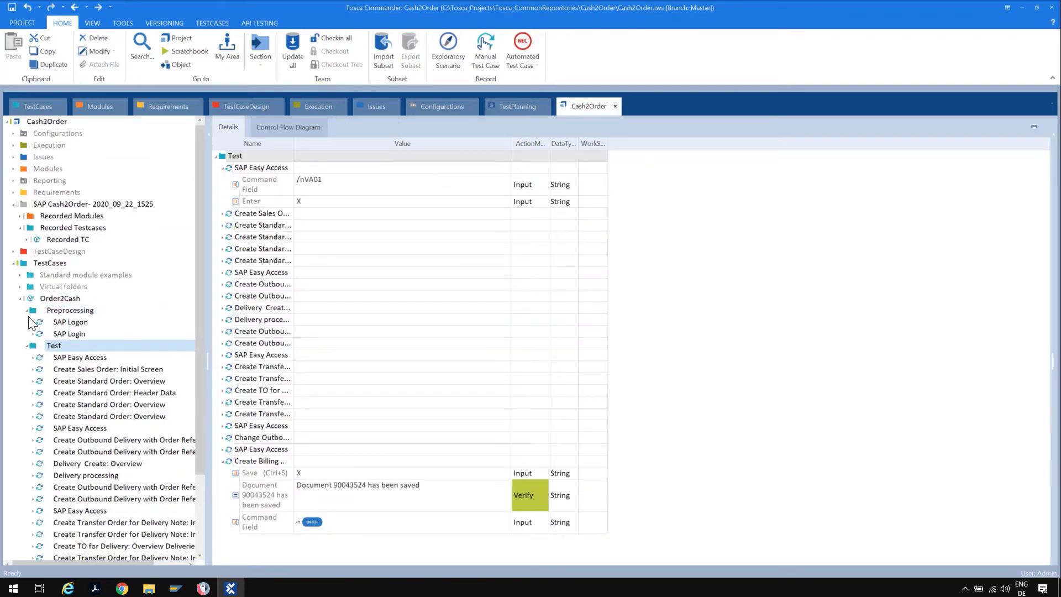
pyautogui.click(27, 311)
pyautogui.click(27, 322)
# Search for the SAP Toolbar module and add it as a test step to the CleanUp folder
pyautogui.click(44, 333)
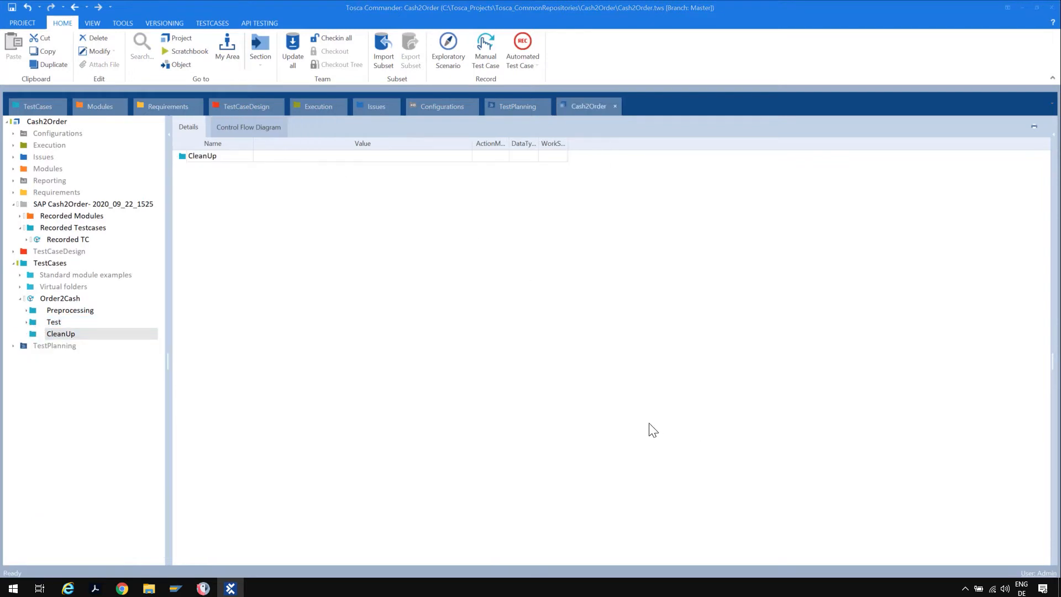
pyautogui.click(650, 425)
pyautogui.rightClick(45, 332)
pyautogui.hotkey('ctrl', 't')
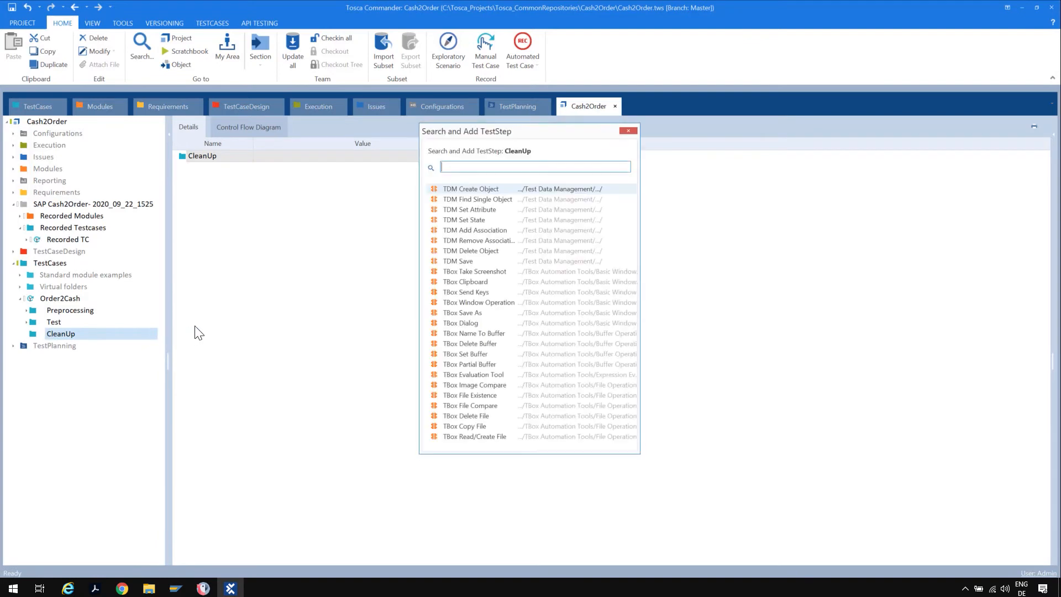
pyautogui.write('SAP Too')
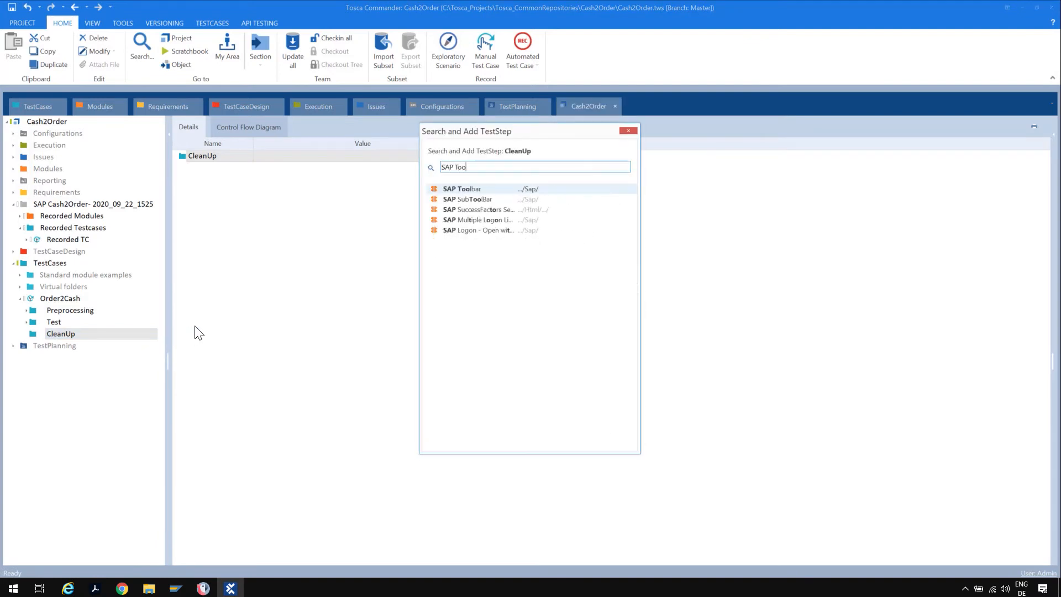
pyautogui.press('Return')
# Set the SAP Toolbar step's Transaction code to "/n" and its Buttons value to Enter
pyautogui.click(275, 171)
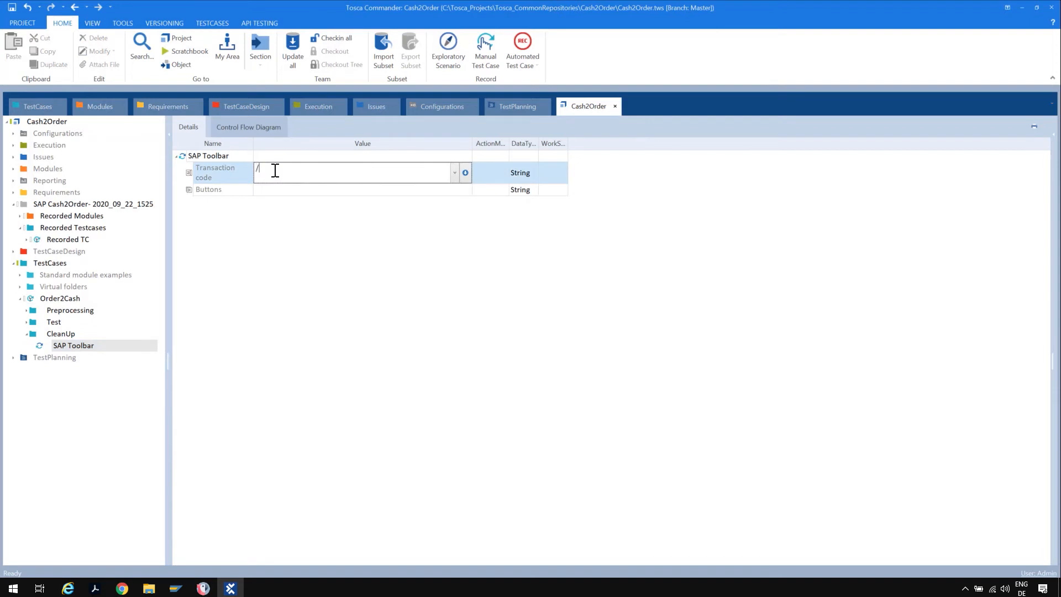
pyautogui.write('/n')
pyautogui.click(269, 188)
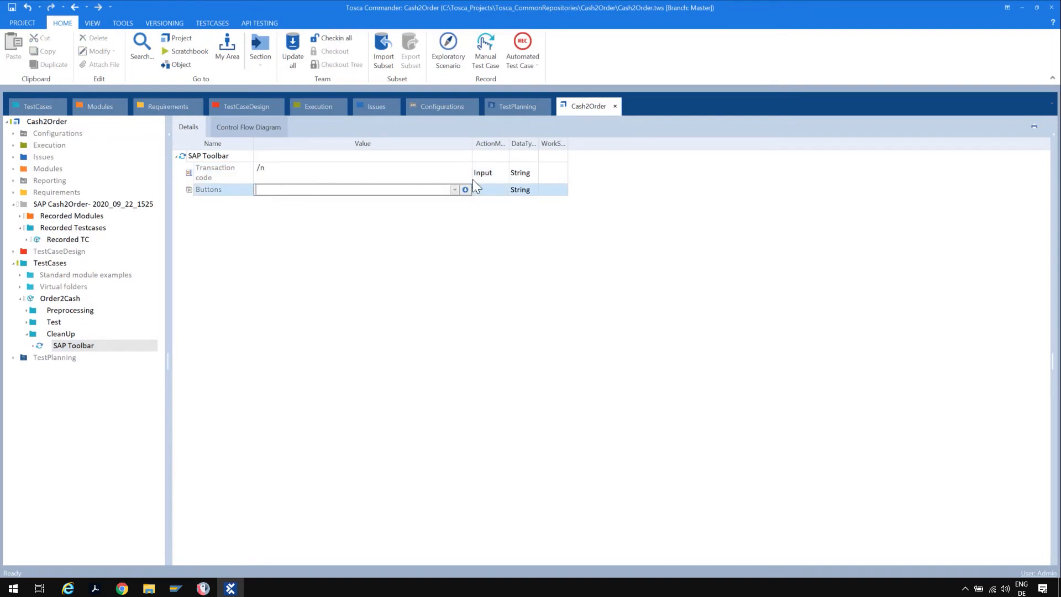
pyautogui.click(456, 189)
pyautogui.click(346, 200)
# Rename the SAP Toolbar step in CleanUp to "Go back to Main Menu"
pyautogui.click(106, 346)
pyautogui.doubleClick(106, 346)
pyautogui.click(107, 345)
pyautogui.doubleClick(103, 346)
pyautogui.click(113, 348)
pyautogui.moveTo(113, 348); pyautogui.dragTo(52, 348)
pyautogui.write('G')
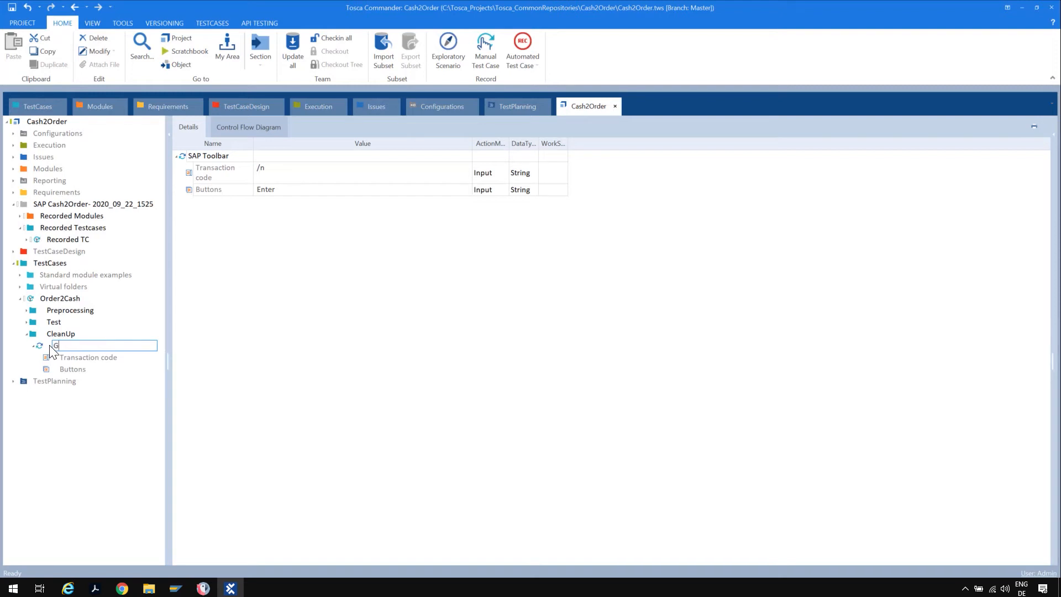
pyautogui.write('o back to Mai')
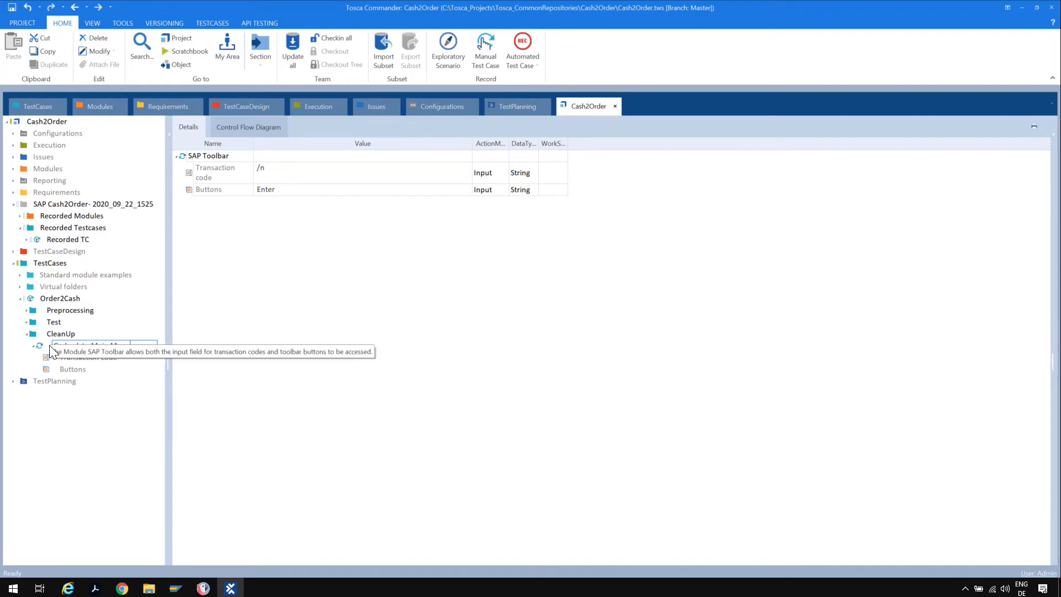
pyautogui.write('n Menu')
pyautogui.press('Return')
# Add a second SAP Toolbar test step to the CleanUp folder
pyautogui.rightClick(49, 333)
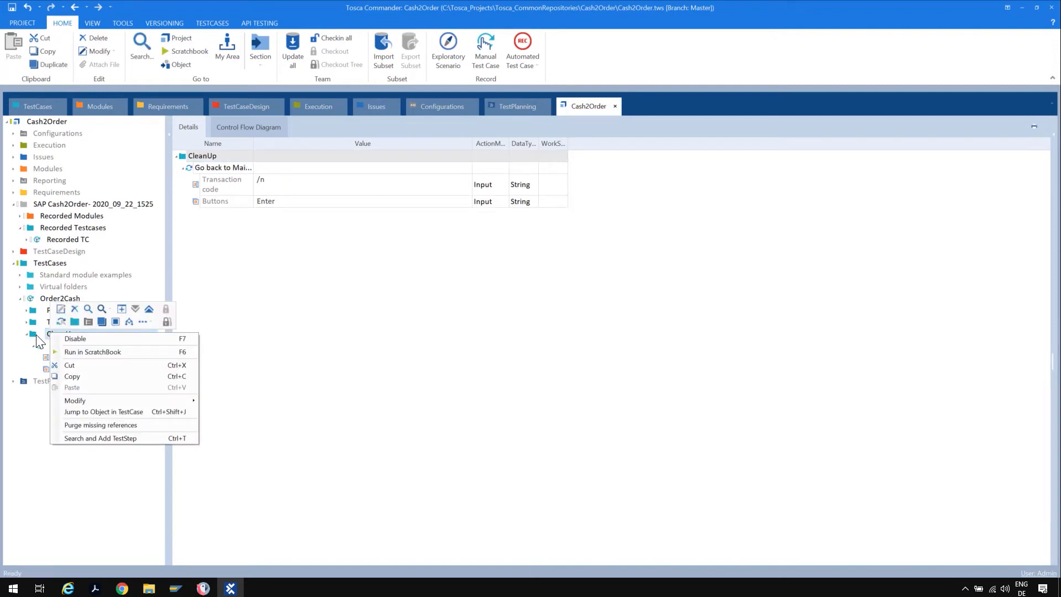
pyautogui.hotkey('ctrl', 't')
pyautogui.write('SAP To')
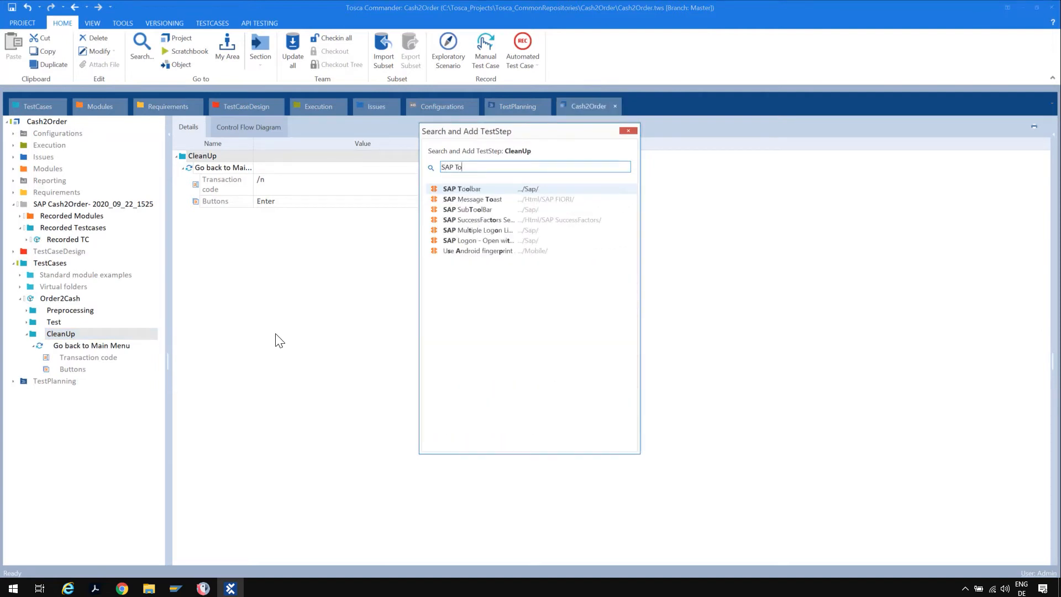
pyautogui.press('Return')
# Set the new SAP Toolbar step's Buttons value to Exit and rename the step "Close SAP"
pyautogui.click(459, 190)
pyautogui.click(462, 190)
pyautogui.click(455, 189)
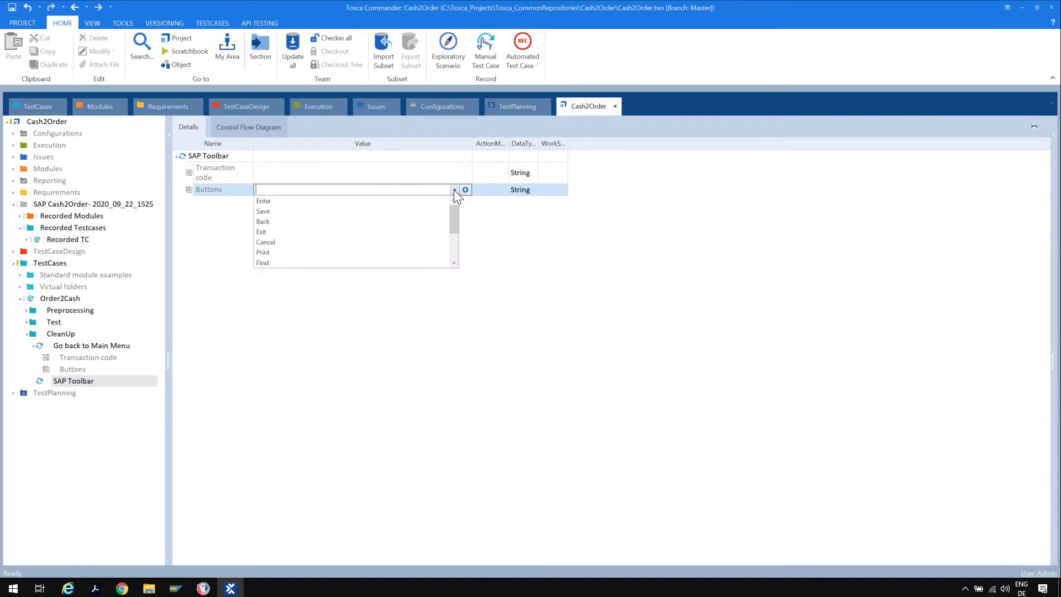
pyautogui.click(351, 233)
pyautogui.press('Return')
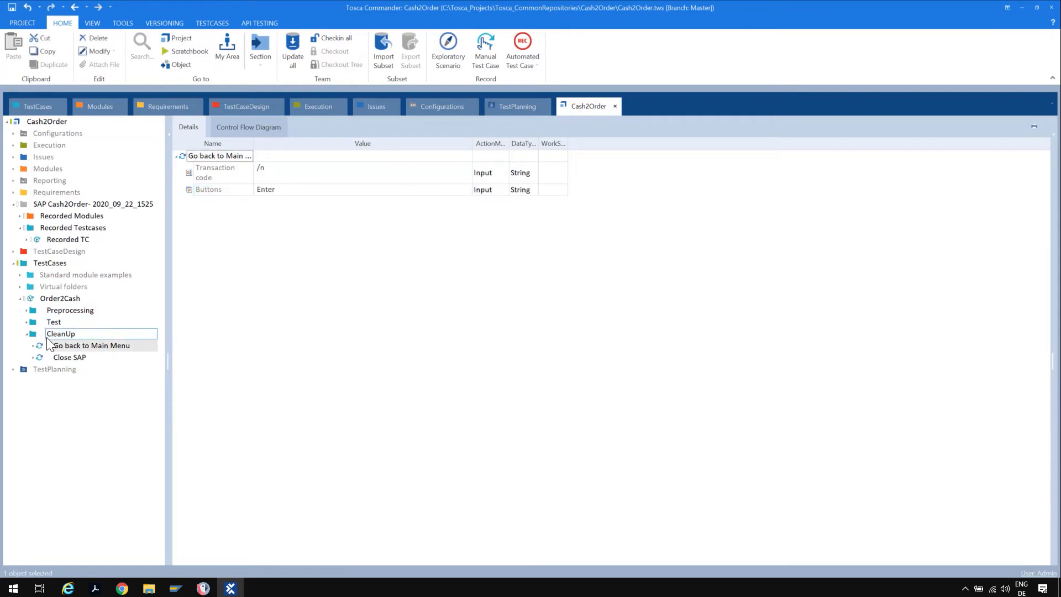
# Open the IDES intern connection in SAP Logon and log in with the user name and password
pyautogui.click(47, 336)
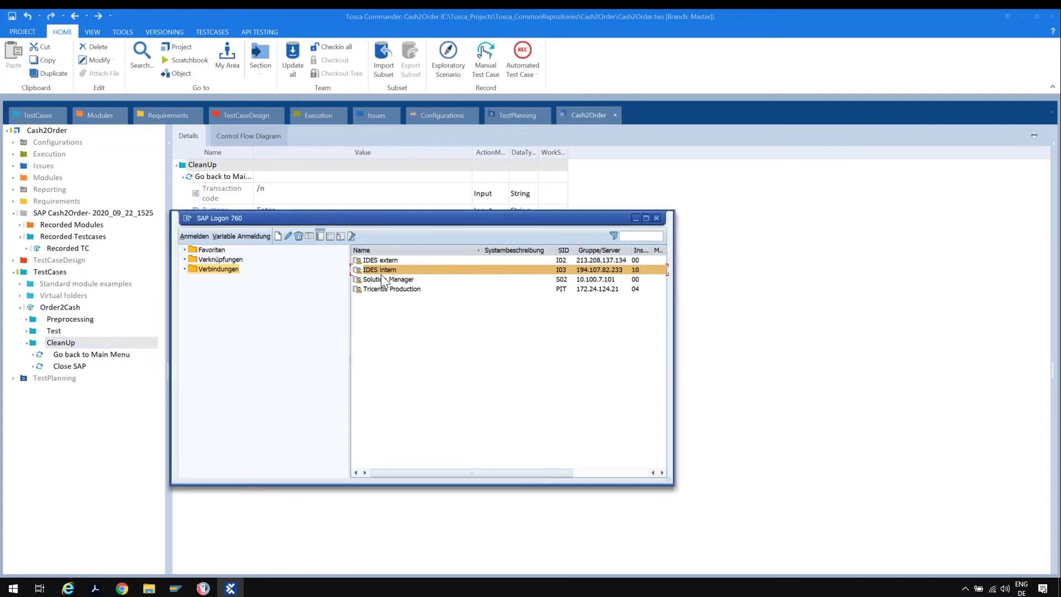
pyautogui.doubleClick(387, 269)
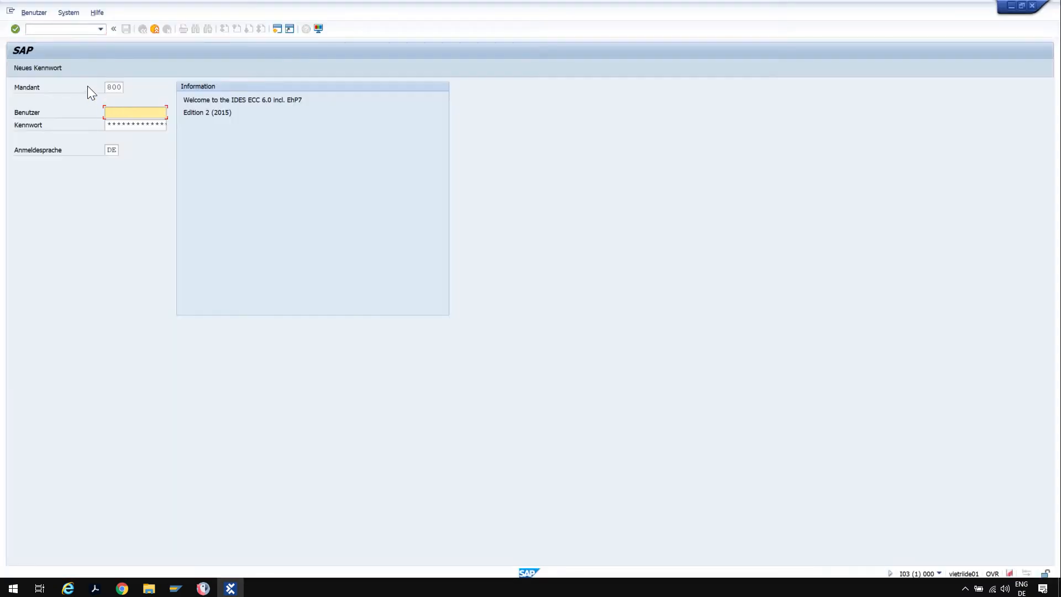
pyautogui.write('midjo')
pyautogui.press('Tab')
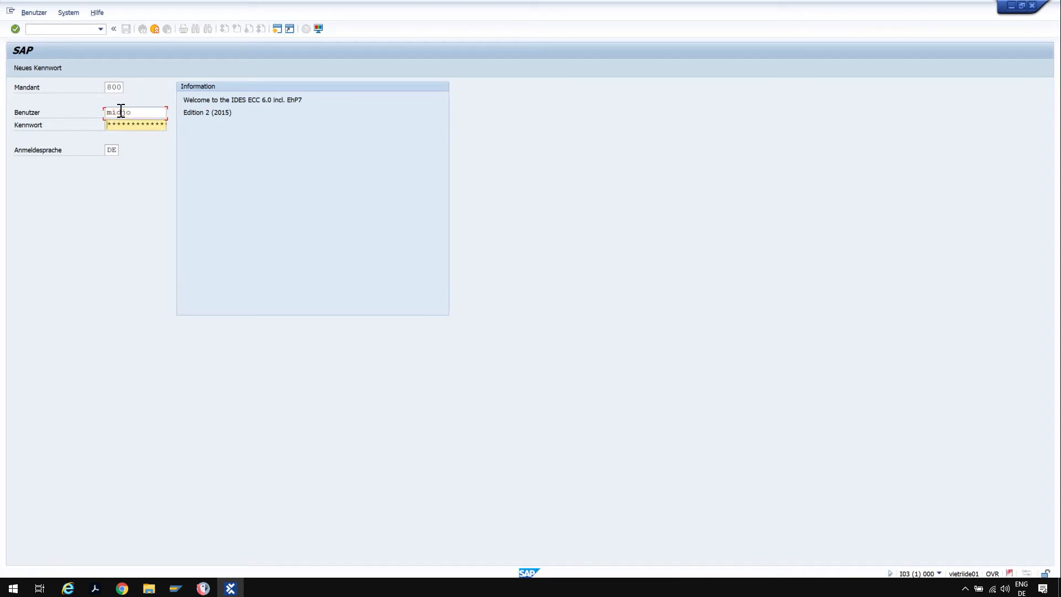
pyautogui.press('Tab')
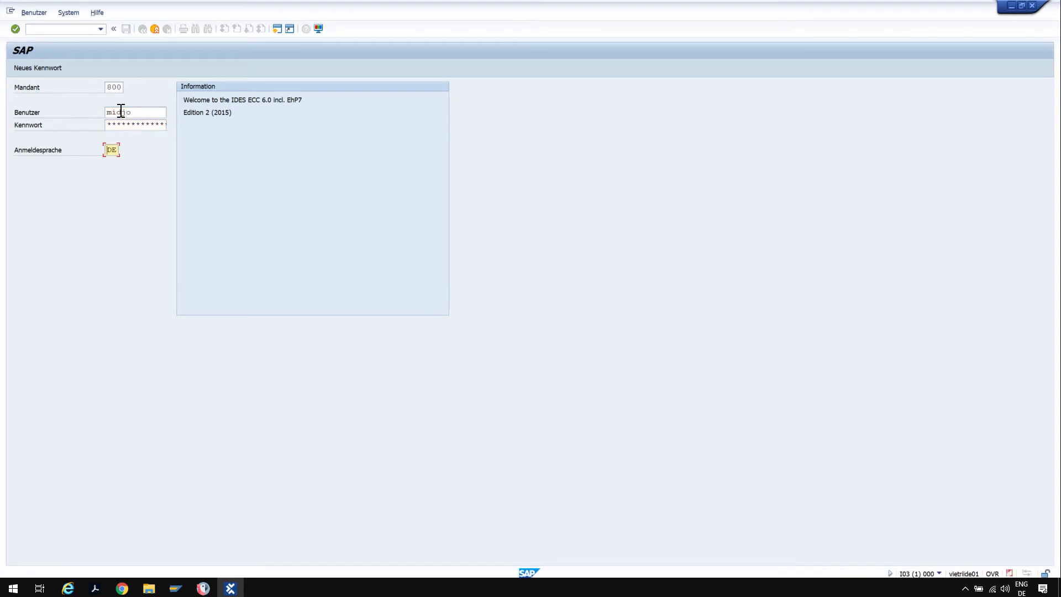
pyautogui.press('Return')
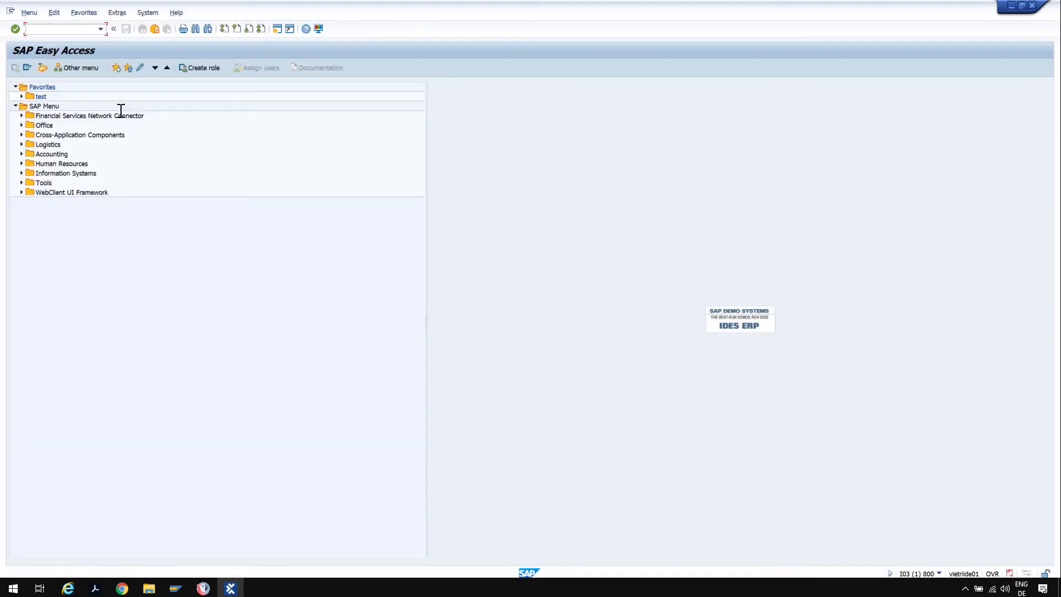
# Open a transaction in SAP from the command field's history
pyautogui.click(100, 30)
pyautogui.click(67, 46)
pyautogui.press('Return')
pyautogui.click(78, 29)
pyautogui.press('Return')
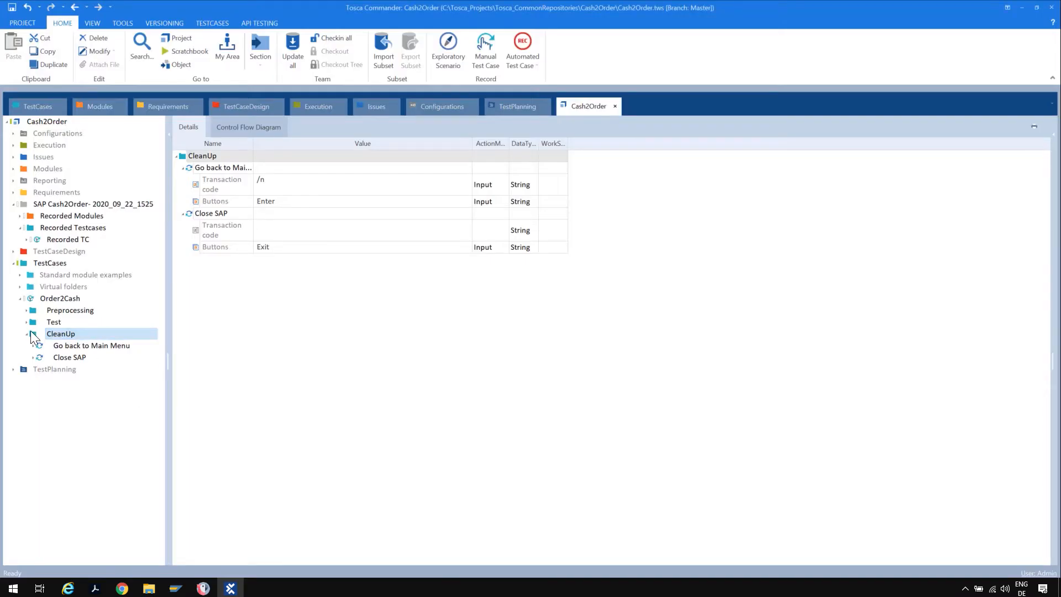
# Run the CleanUp folder in the ScratchBook from Tosca Commander, close the ScratchBook, and collapse the folder
pyautogui.press('F6')
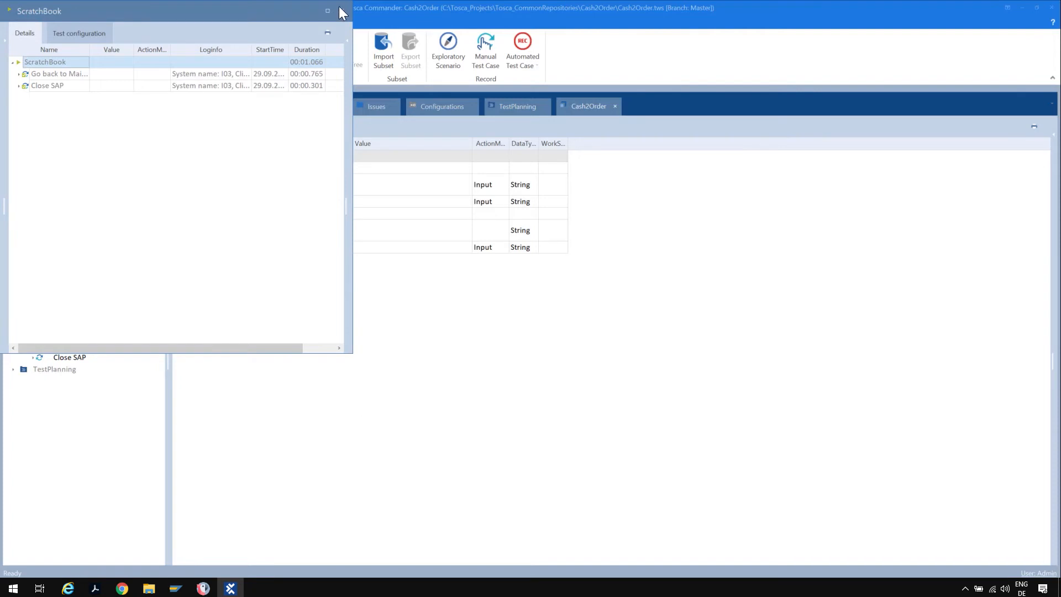
pyautogui.click(343, 9)
pyautogui.click(26, 334)
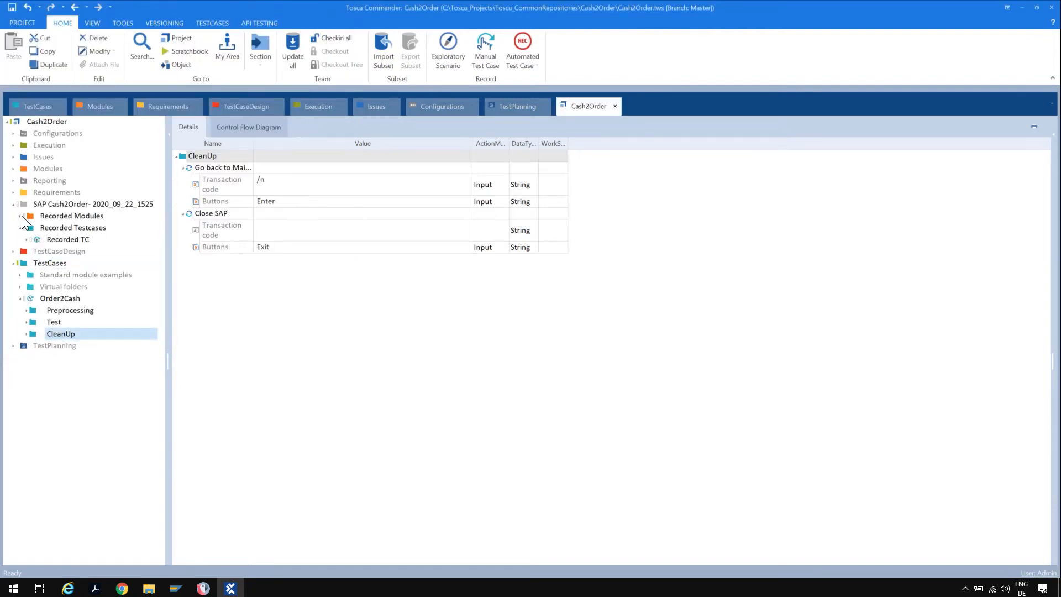
# Check out the Modules folder and create a subfolder named "Oder2CashProcess" in it
pyautogui.click(22, 168)
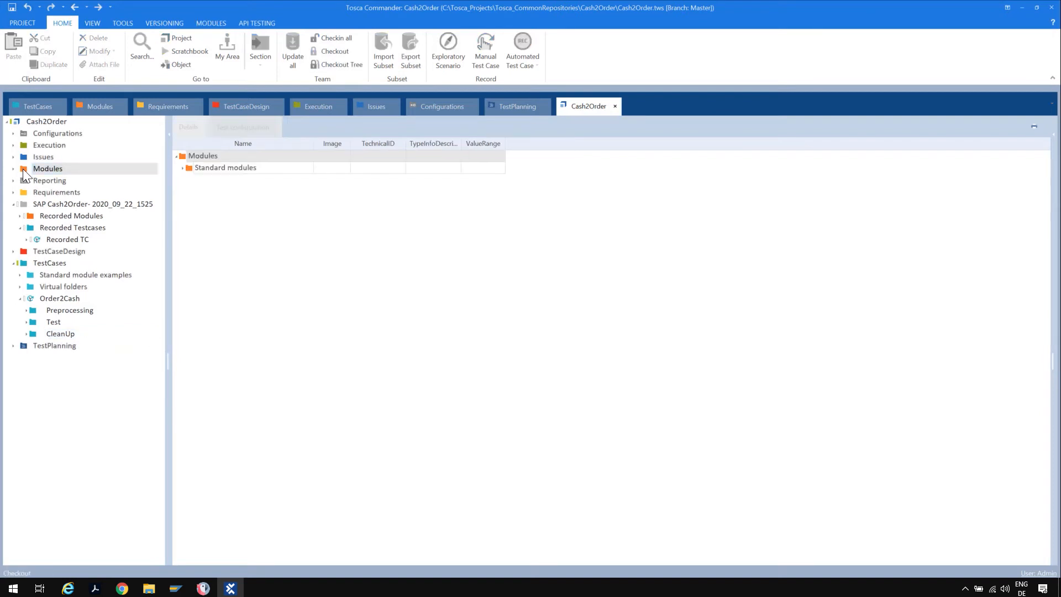
pyautogui.rightClick(28, 169)
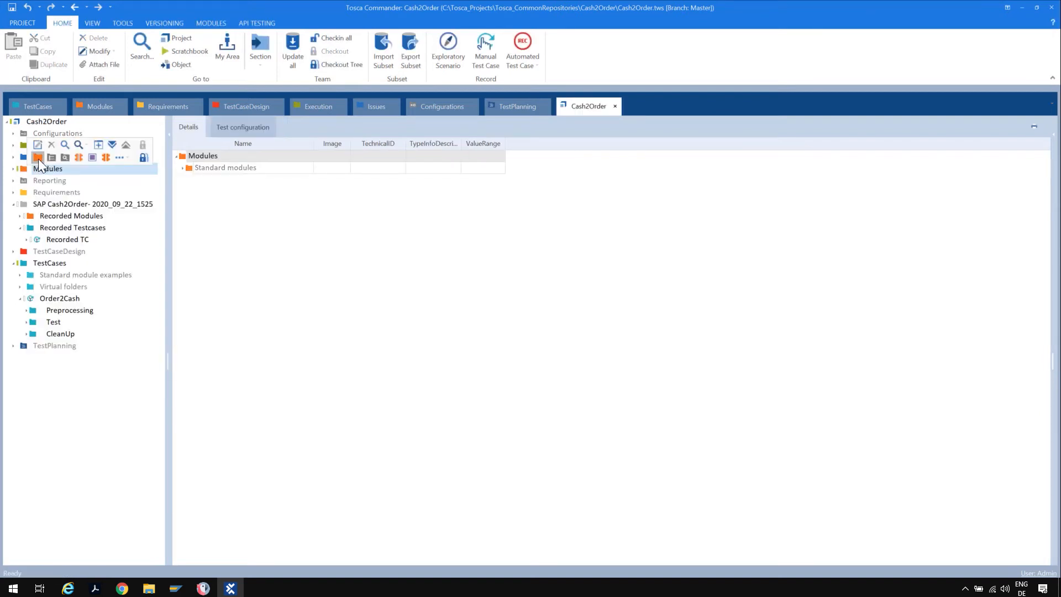
pyautogui.click(38, 158)
pyautogui.write('Oder2CashProcess')
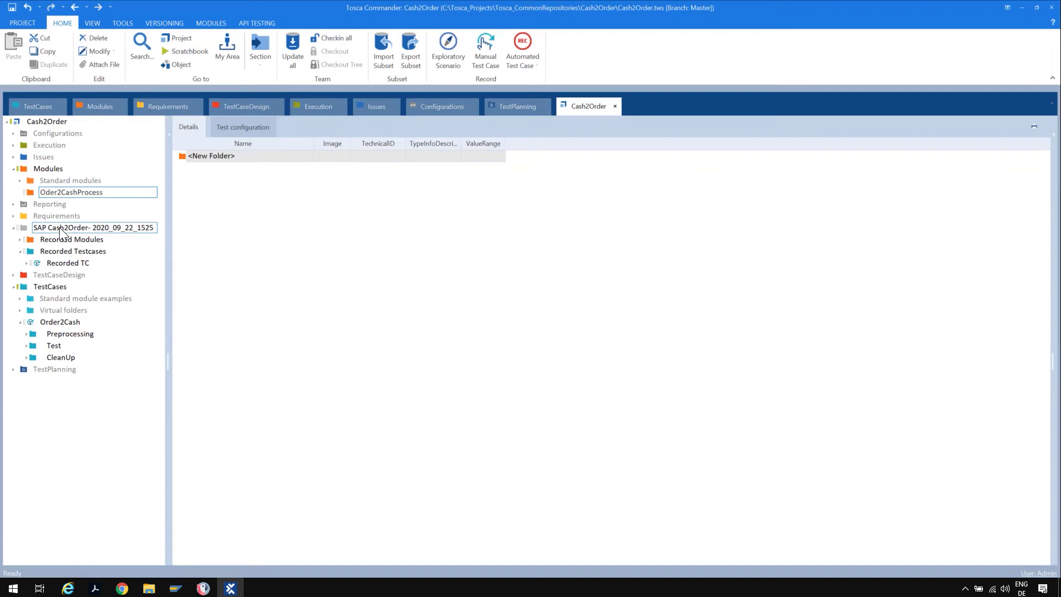
pyautogui.press('Return')
pyautogui.rightClick(61, 196)
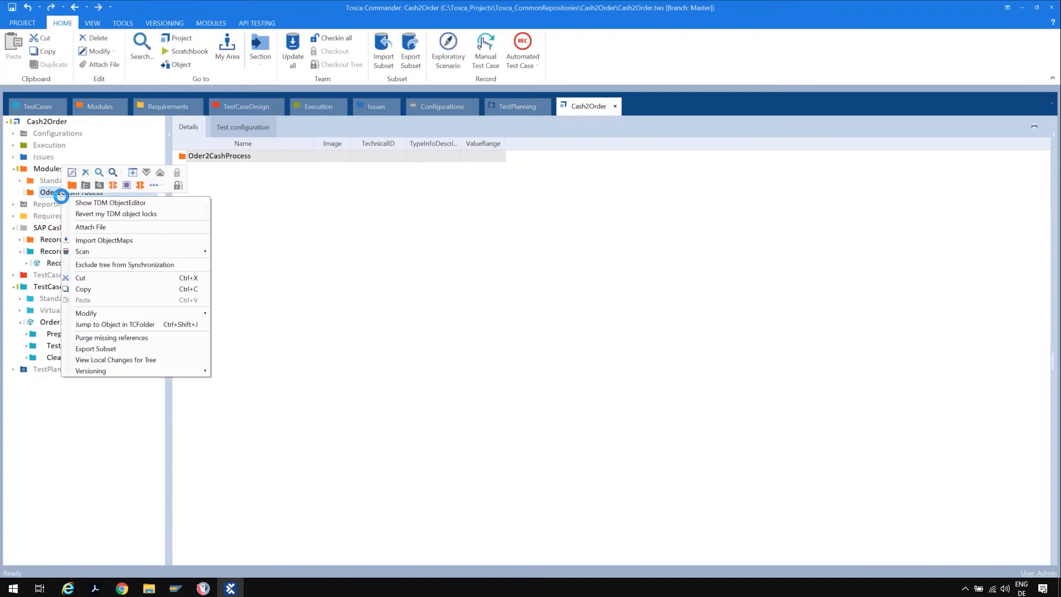
# Scan SAP's Log Off dialog into the Oder2CashProcess folder, including GuiUserArea and the Yes and No buttons, and close XScan
pyautogui.moveTo(157, 253)
pyautogui.click(244, 253)
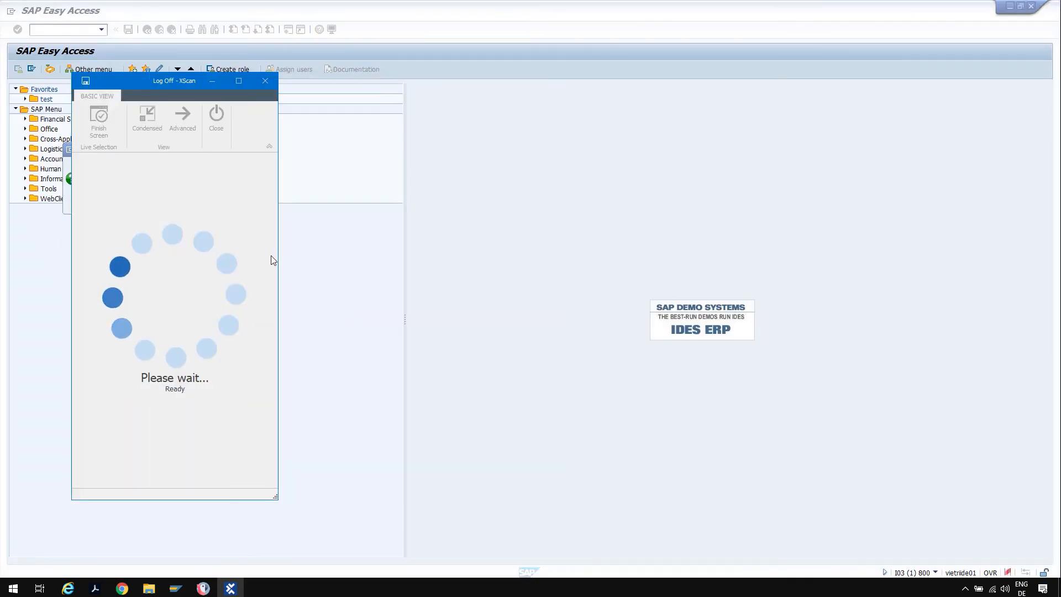
pyautogui.moveTo(505, 76); pyautogui.dragTo(622, 58)
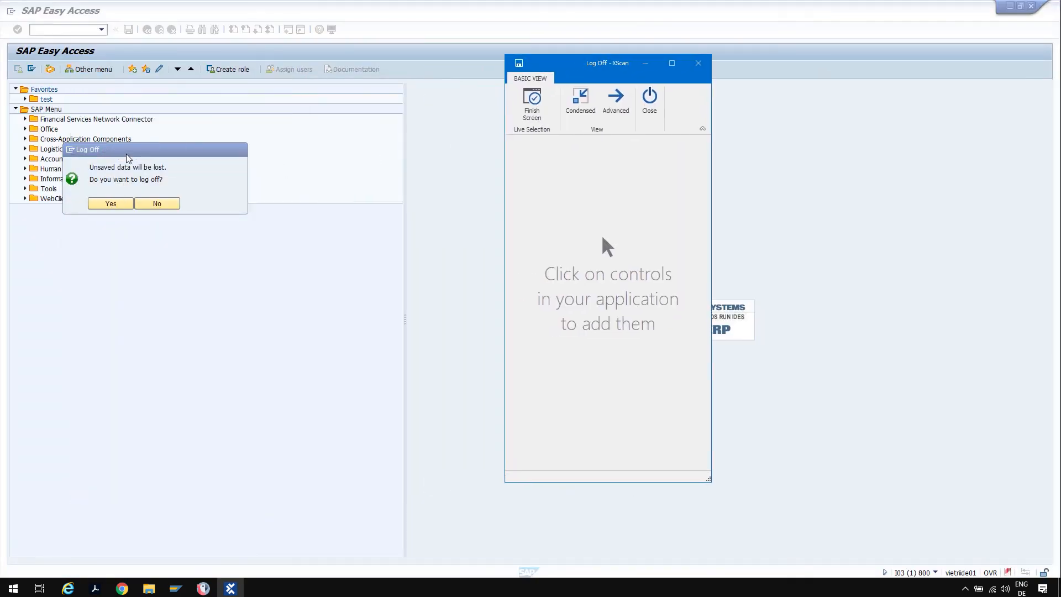
pyautogui.click(166, 190)
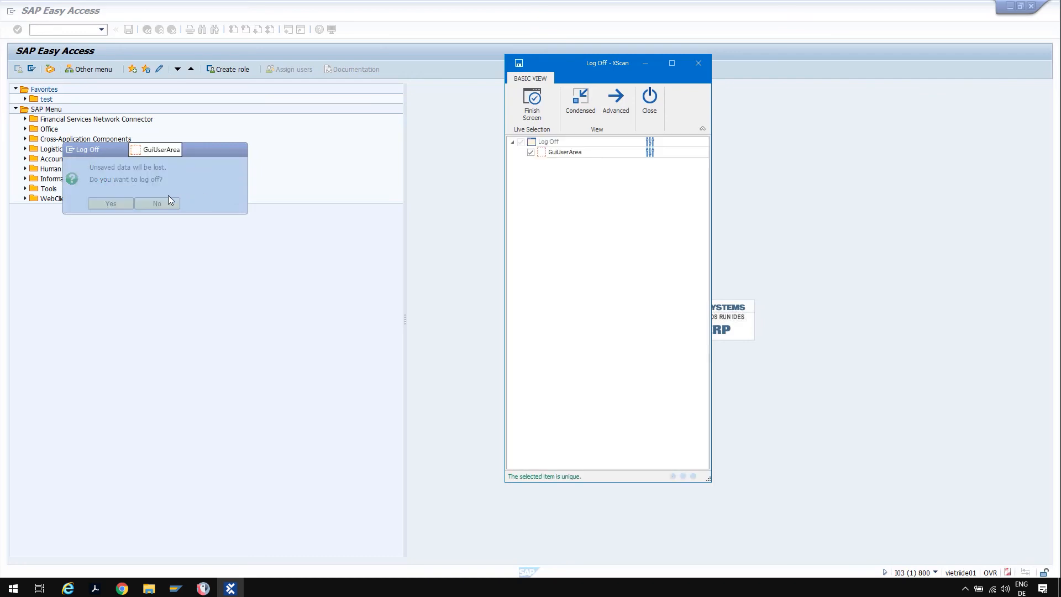
pyautogui.click(117, 205)
pyautogui.click(157, 204)
pyautogui.click(531, 113)
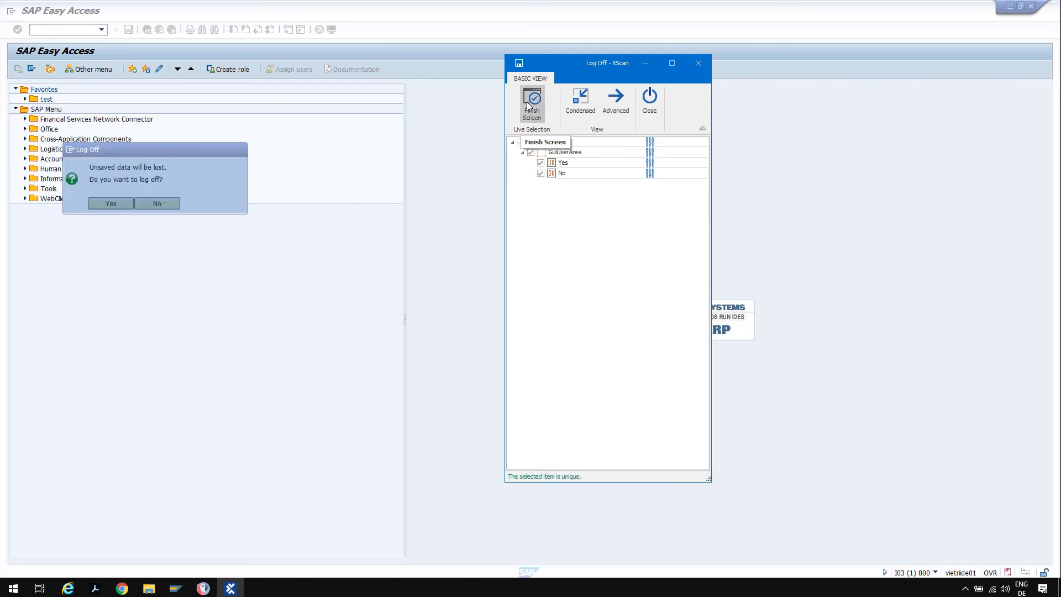
pyautogui.click(697, 66)
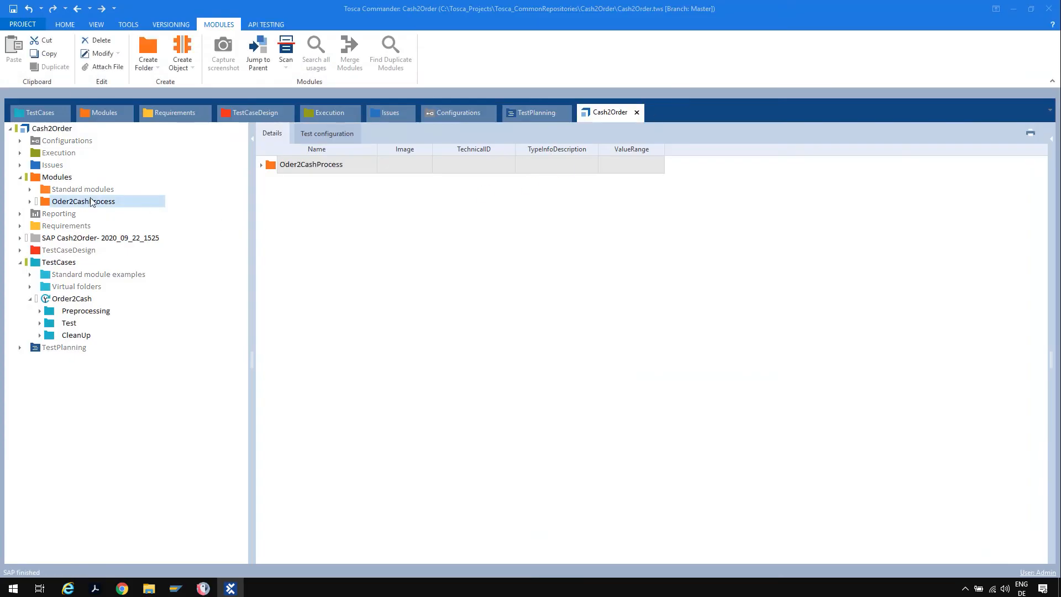
# Rename the scanned Log Off module in the Oder2CashProcess folder to "SAP - Log Off"
pyautogui.click(31, 202)
pyautogui.click(88, 213)
pyautogui.press('F2')
pyautogui.press('Home')
pyautogui.write('SAP -')
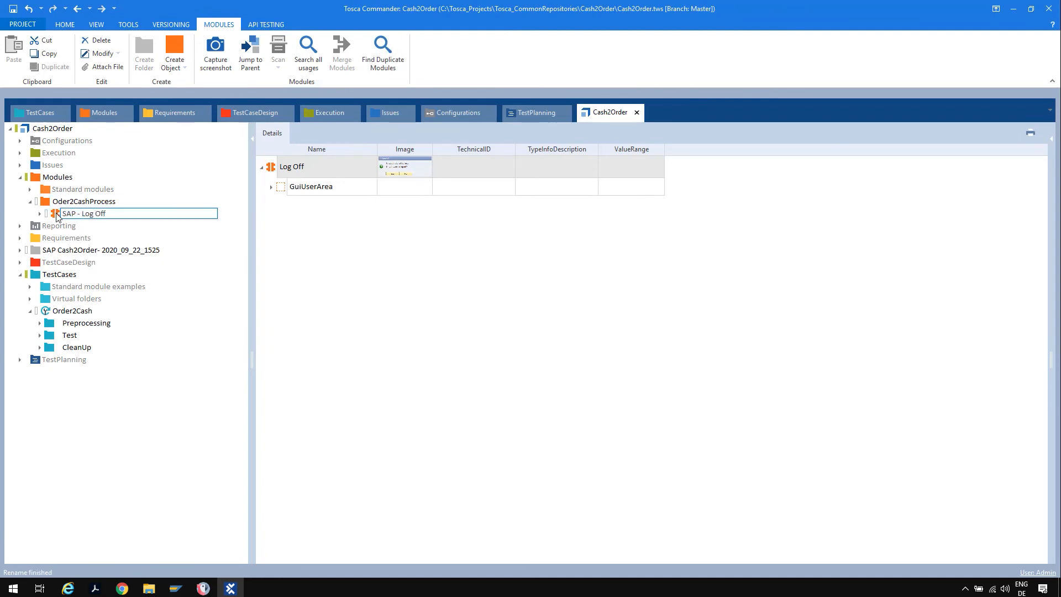
pyautogui.press('Return')
# Add the SAP - Log Off module to the CleanUp folder as a test step and set its Yes value to X
pyautogui.moveTo(99, 210); pyautogui.dragTo(55, 352)
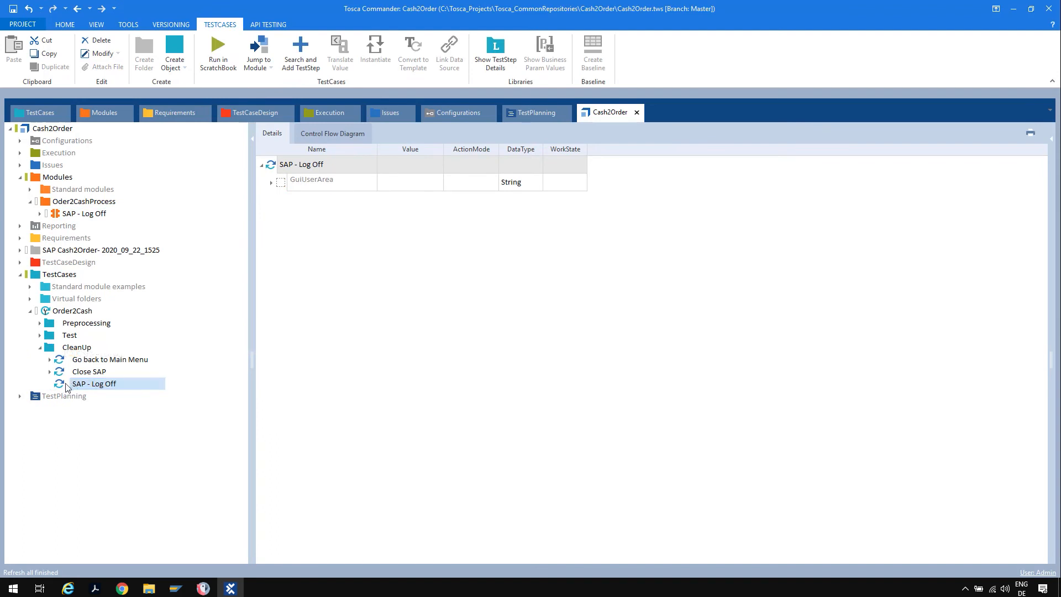
pyautogui.click(271, 182)
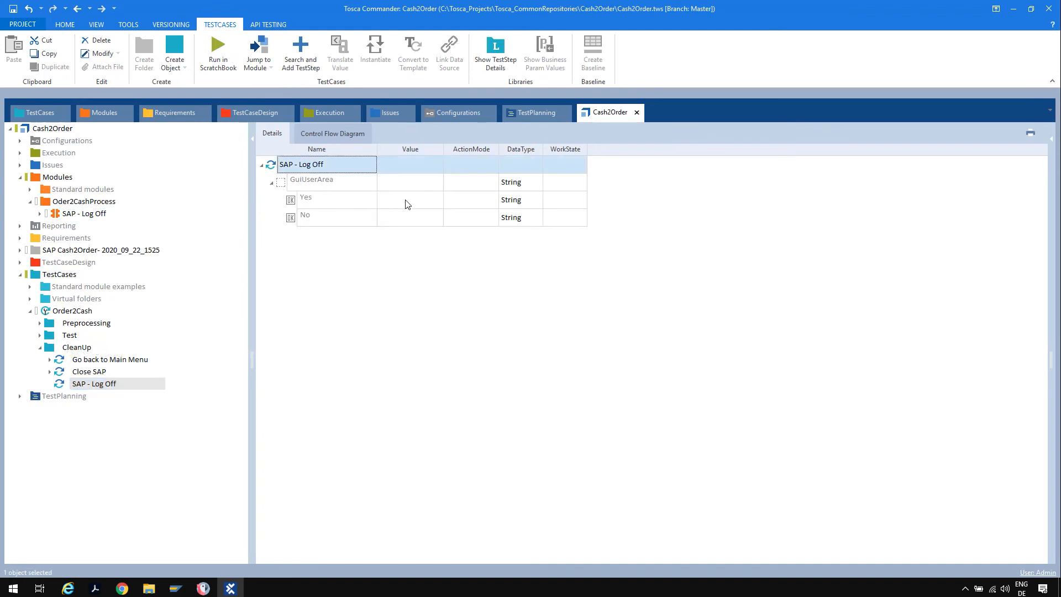
pyautogui.click(406, 204)
pyautogui.write('X')
pyautogui.press('Return')
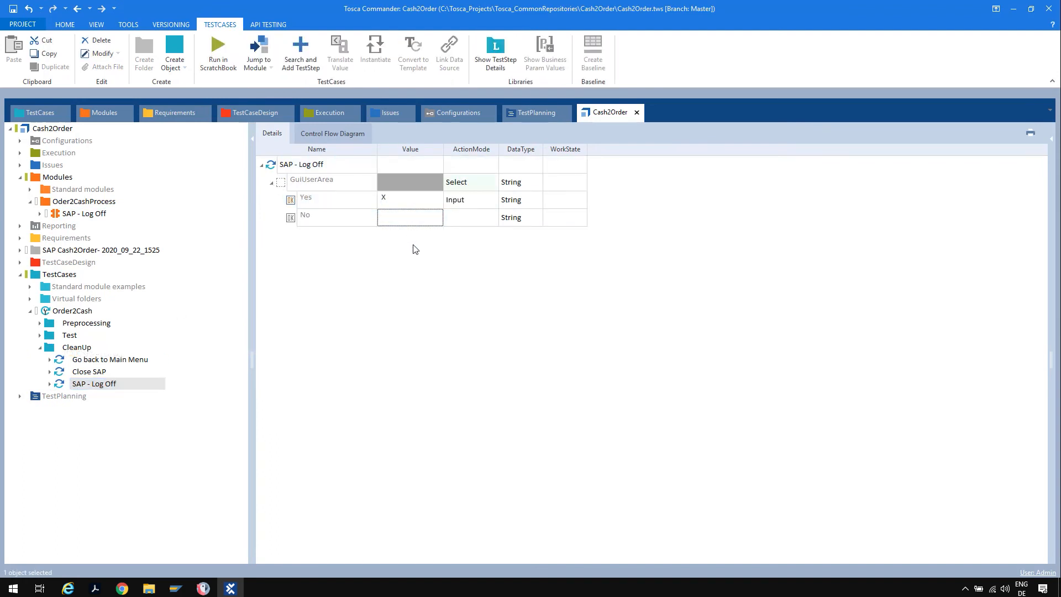
# Run the SAP - Log Off test step in the ScratchBook and close the ScratchBook
pyautogui.click(272, 168)
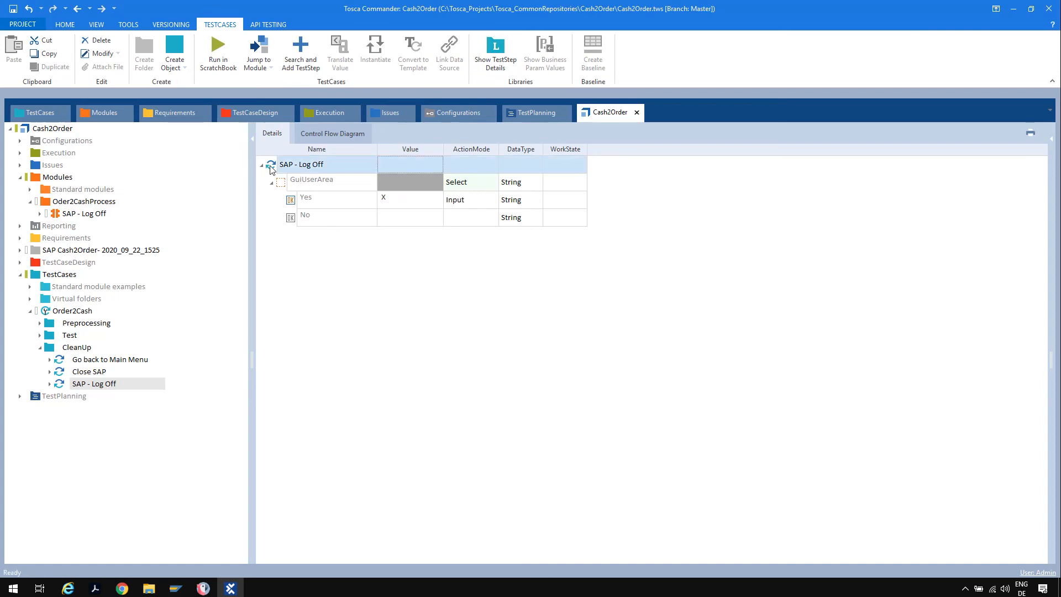
pyautogui.press('F6')
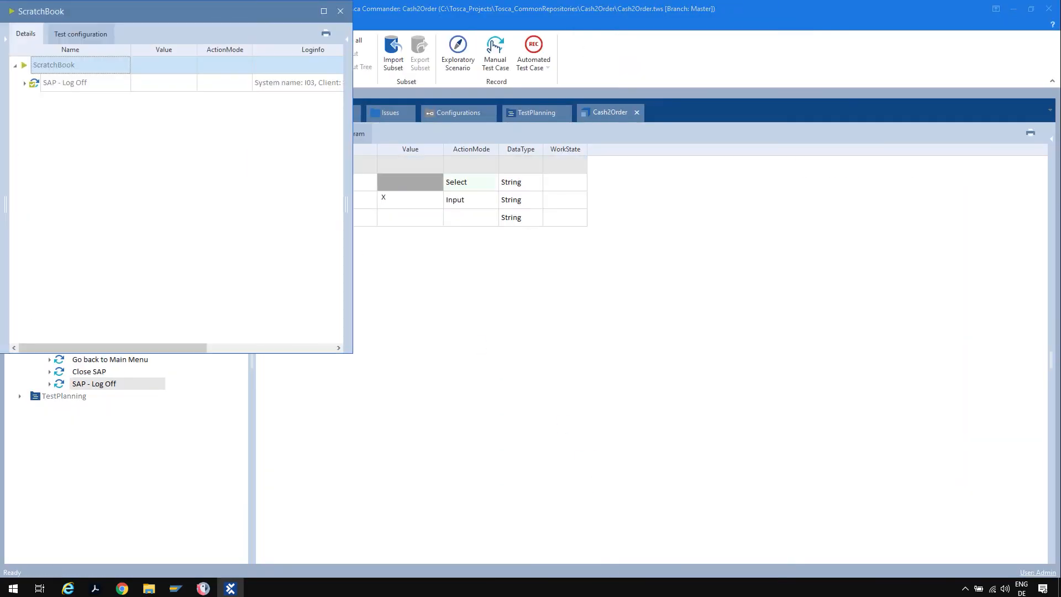
pyautogui.click(341, 11)
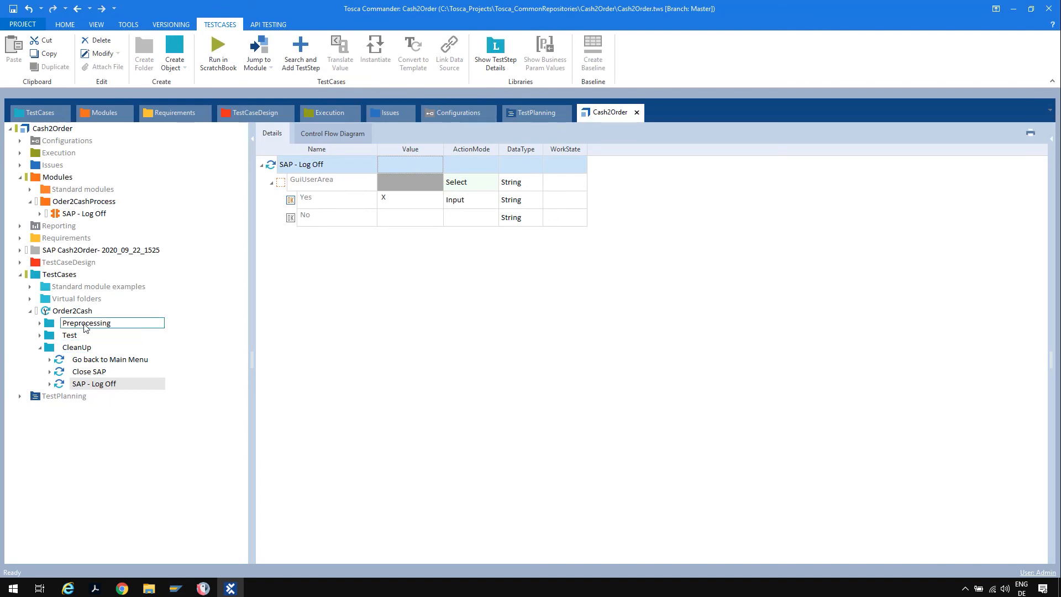
# Collapse the CleanUp folder and run the whole Order2Cash test case in the ScratchBook
pyautogui.click(40, 347)
pyautogui.click(40, 323)
pyautogui.click(39, 323)
pyautogui.click(40, 335)
pyautogui.click(39, 335)
pyautogui.click(40, 347)
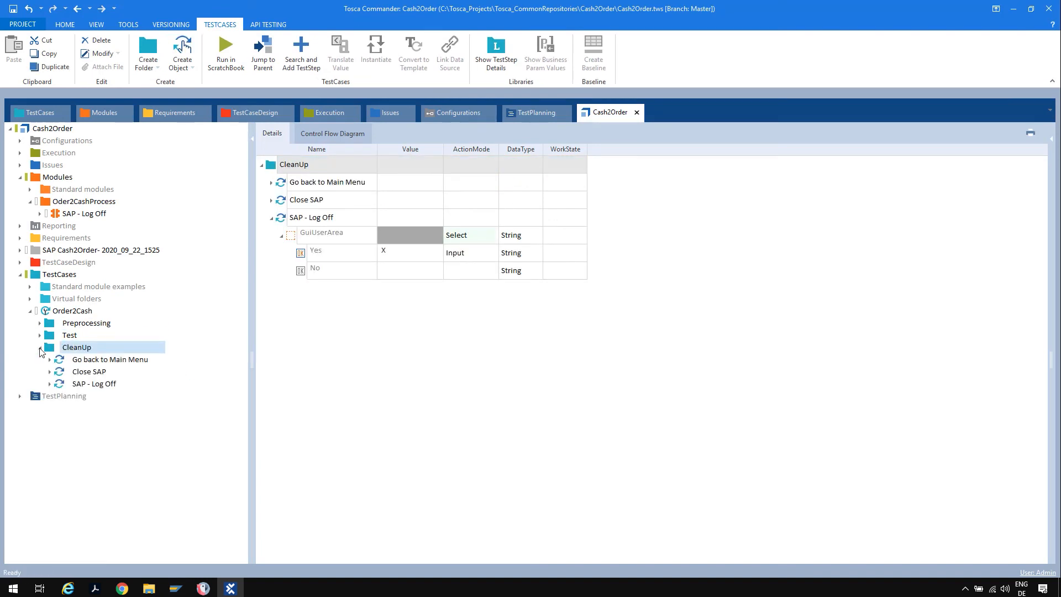
pyautogui.click(40, 347)
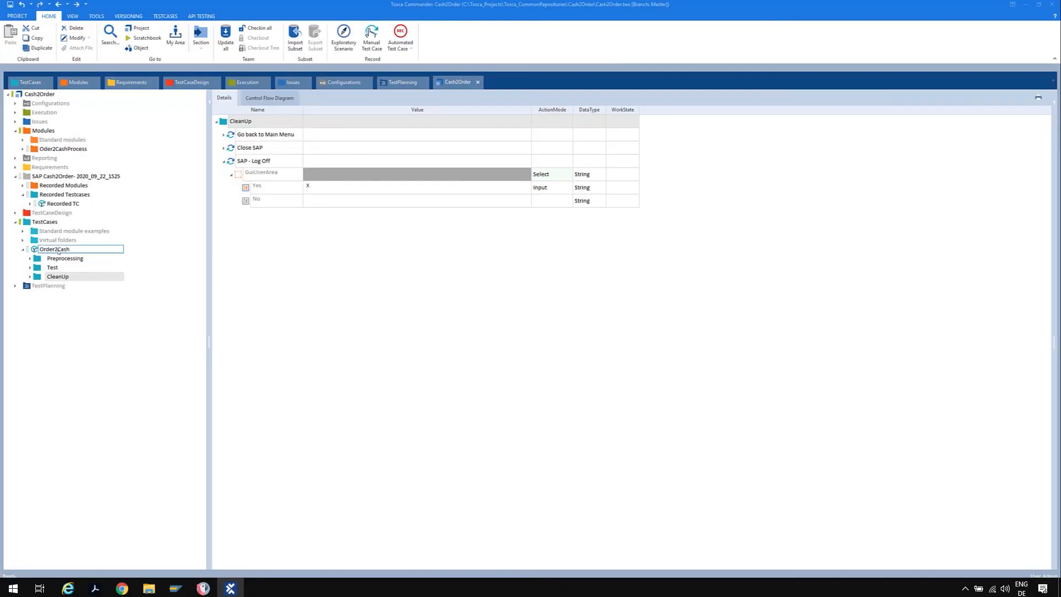
pyautogui.rightClick(58, 251)
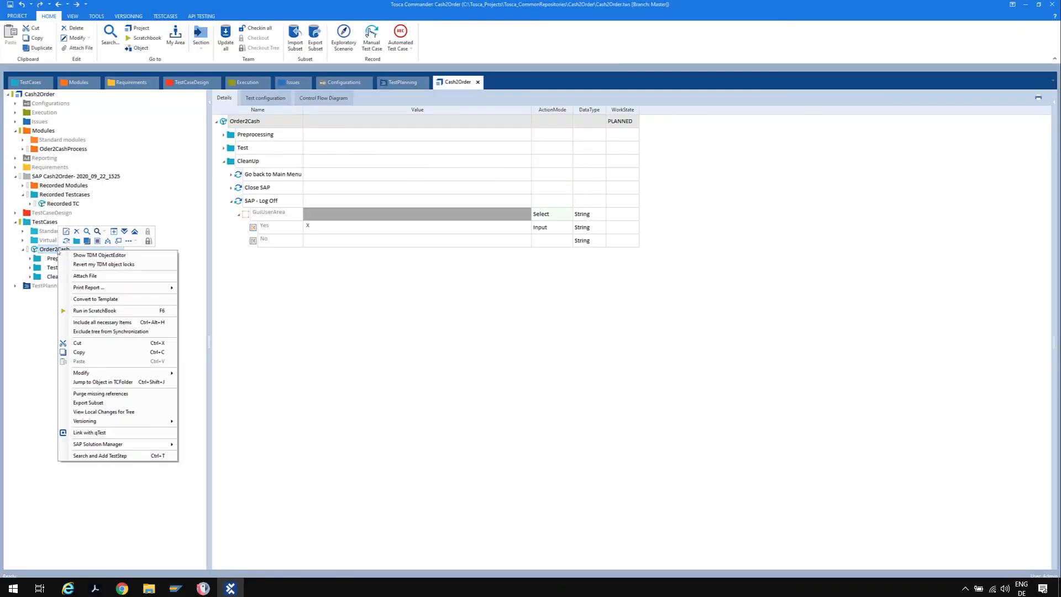
pyautogui.click(113, 307)
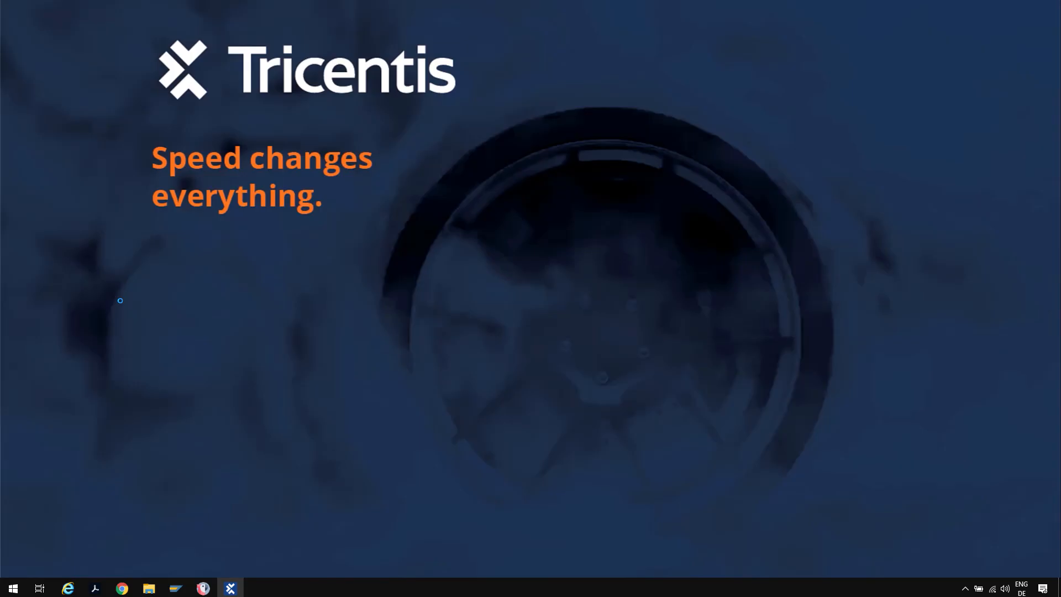